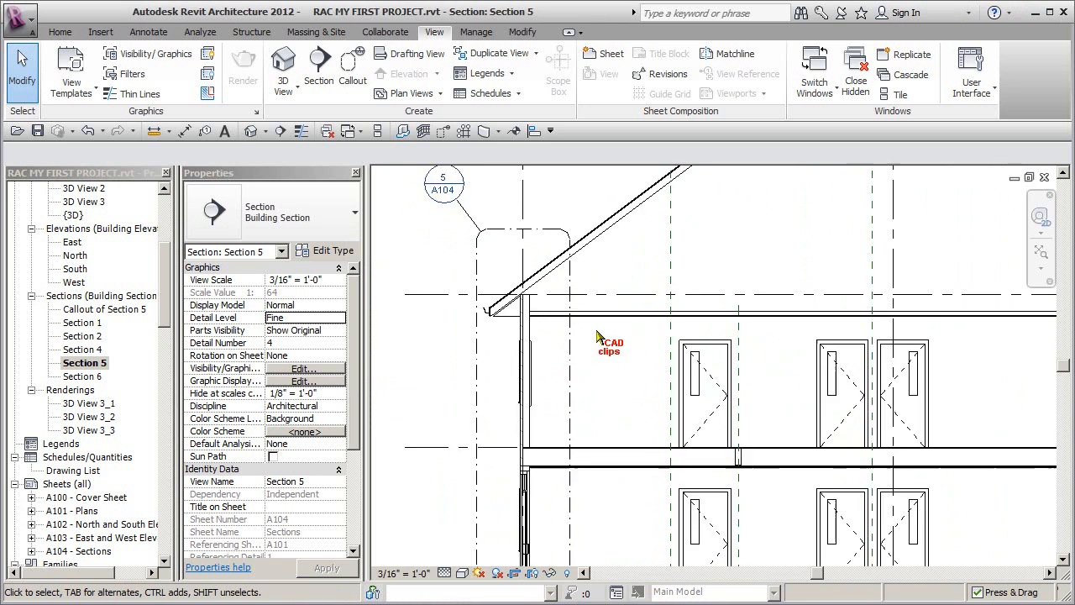
Open the project's Object Styles and examine the Floors subcategories, including Common Edges.
scroll(636, 372, "up", 4)
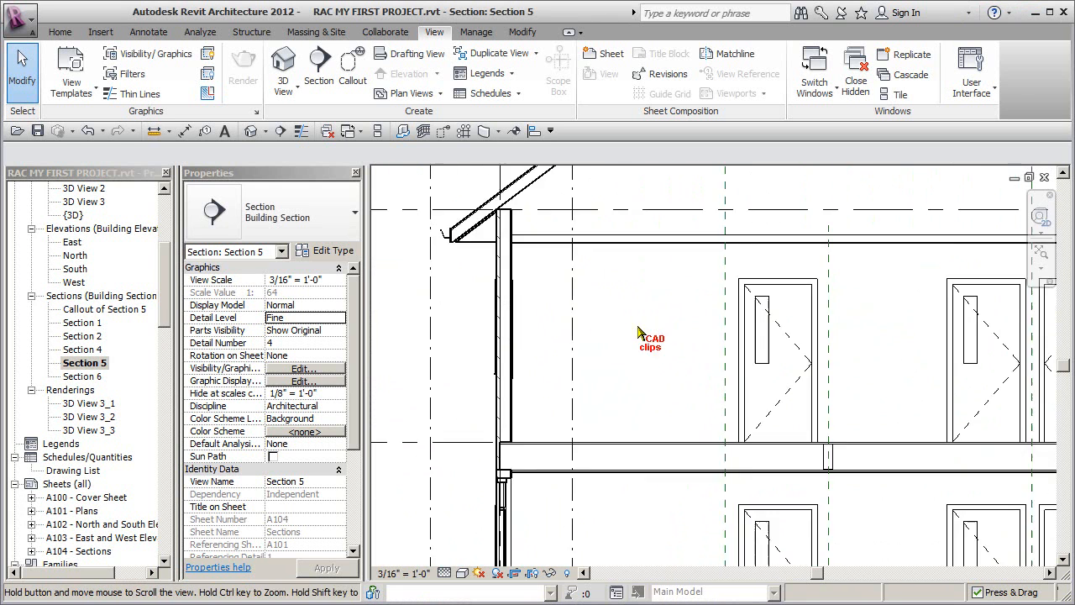
middle_click_drag(565, 384, 617, 376)
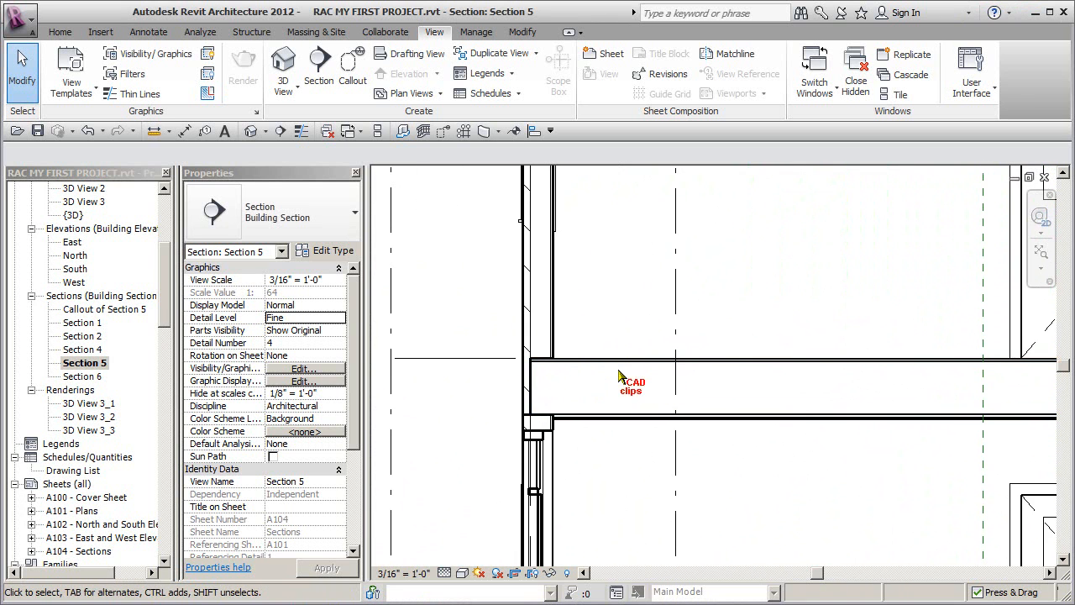
middle_click_drag(712, 382, 768, 375)
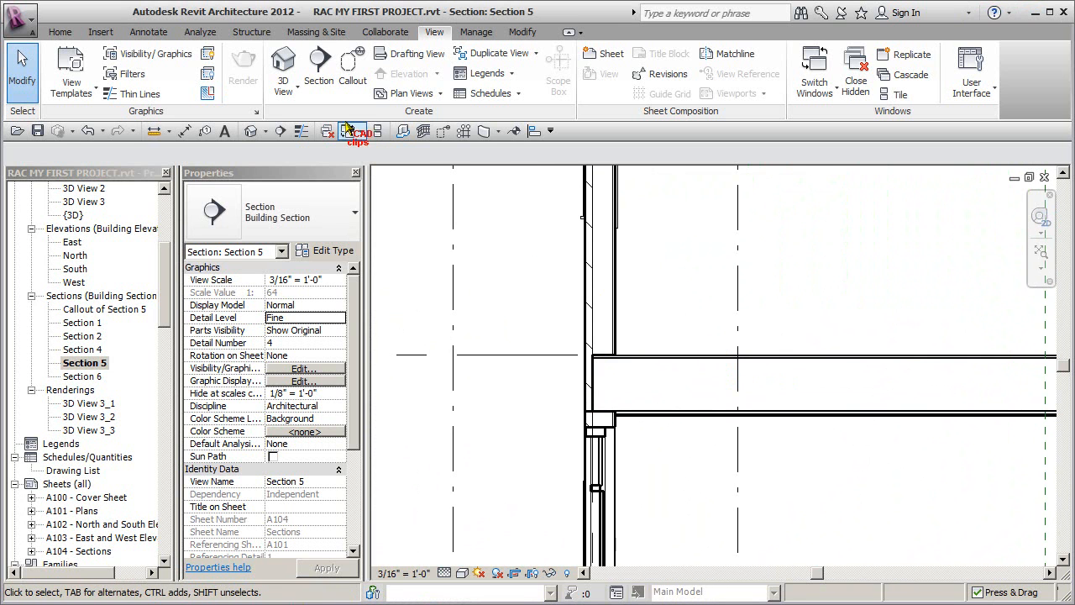
left_click(476, 32)
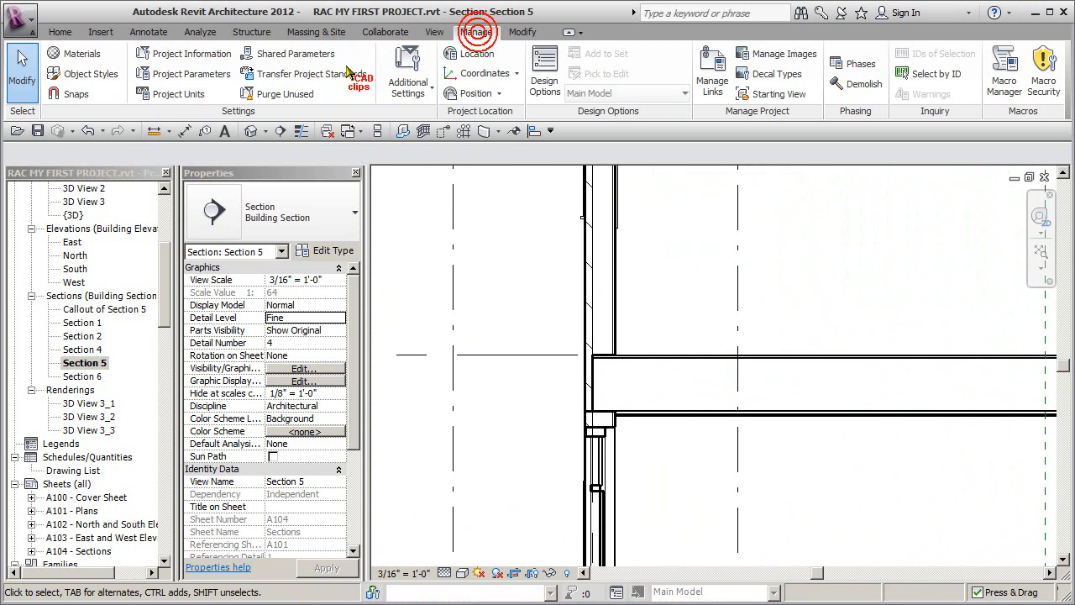
left_click(100, 74)
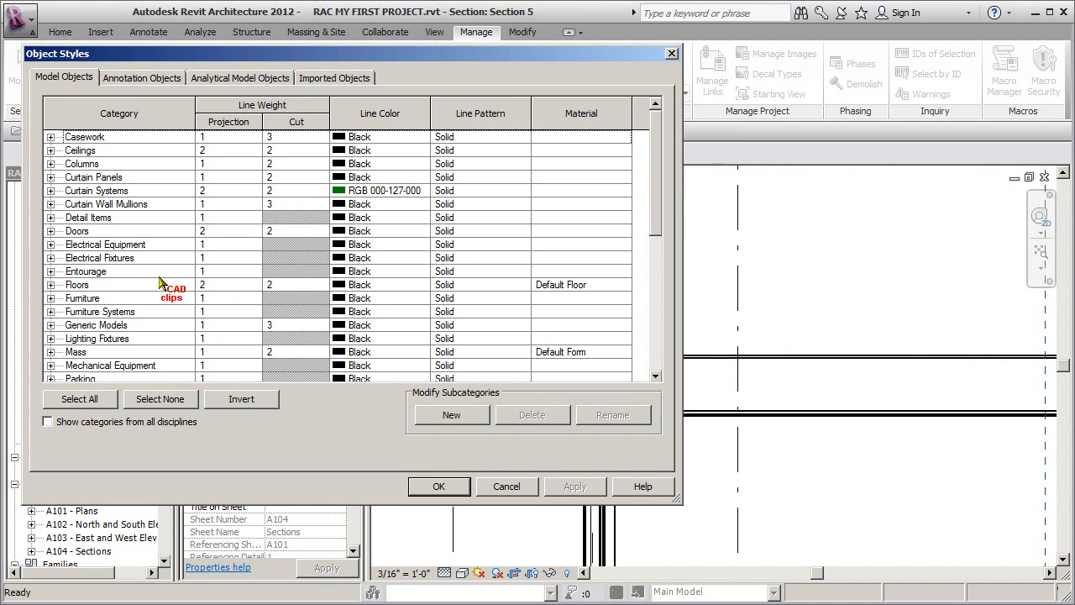
left_click(51, 284)
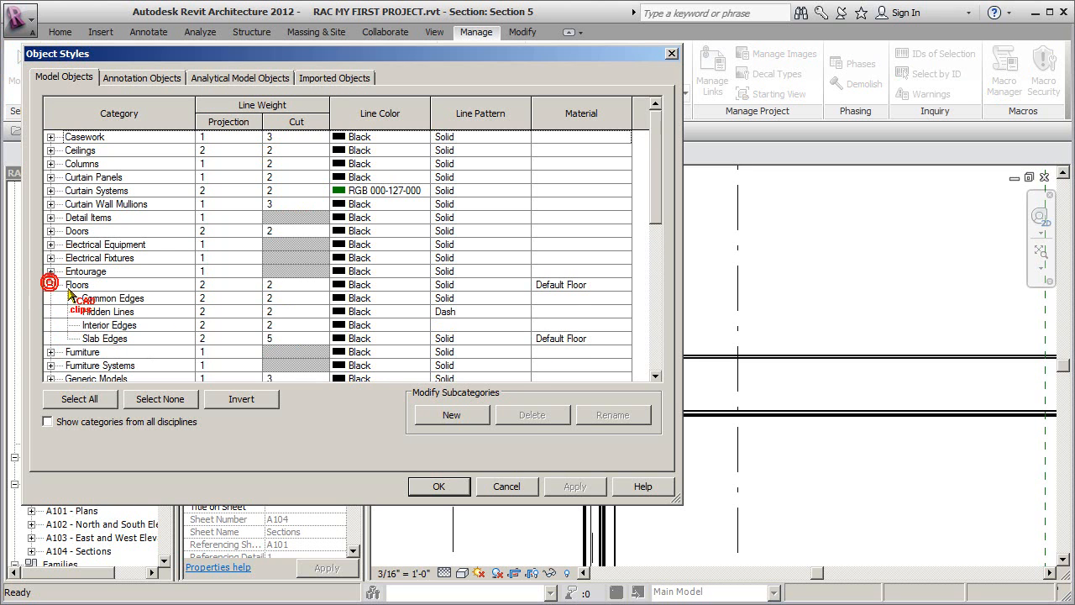
left_click(156, 298)
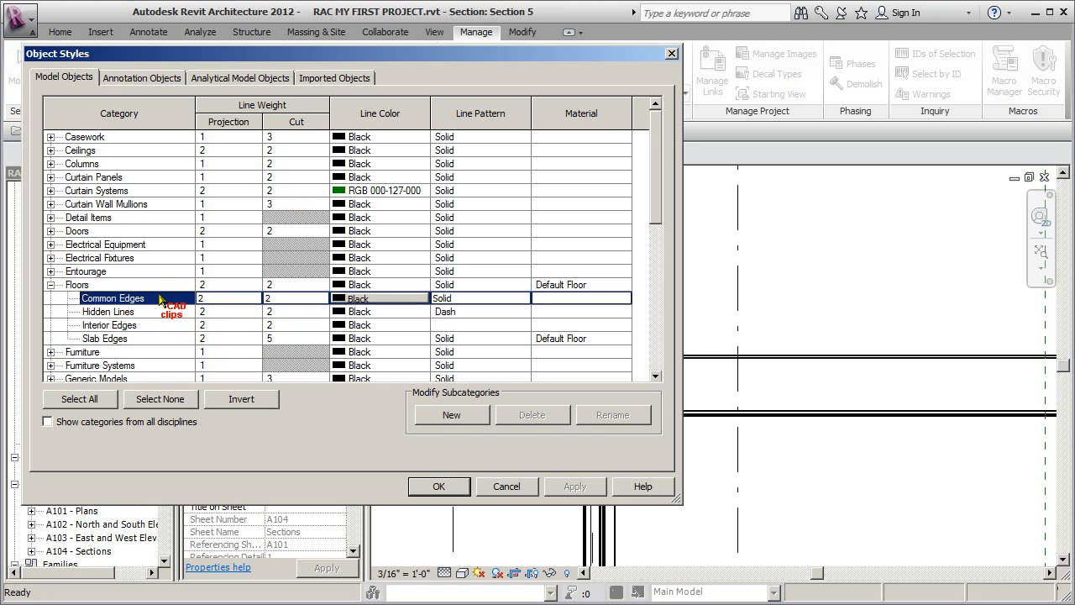
left_click(51, 285)
Examine the line weights of the Walls subcategories in the model object styles.
scroll(100, 319, "down", 3)
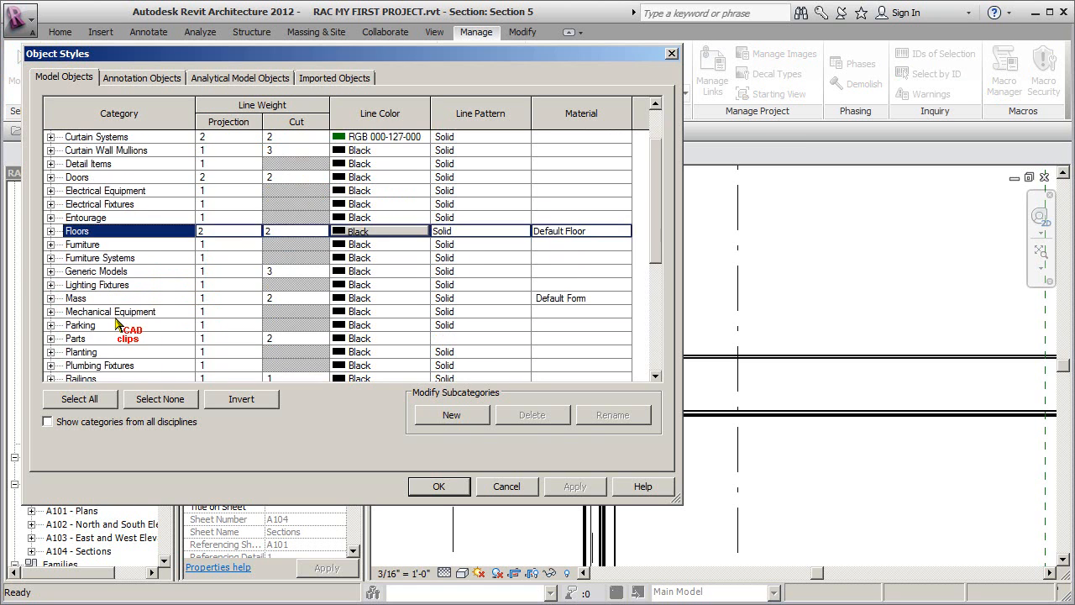
scroll(116, 324, "down", 4)
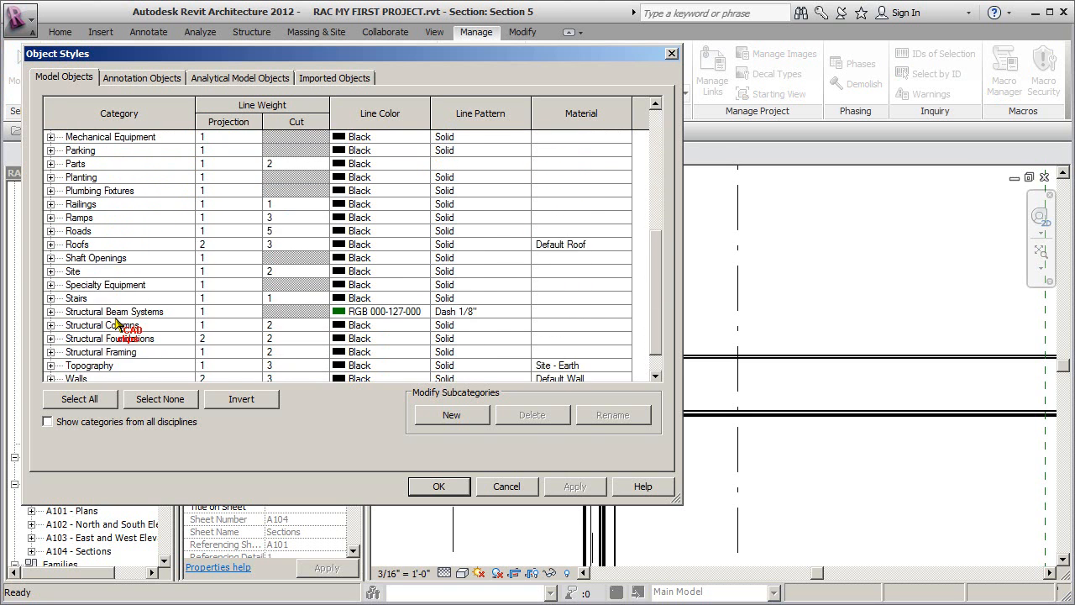
left_click(51, 352)
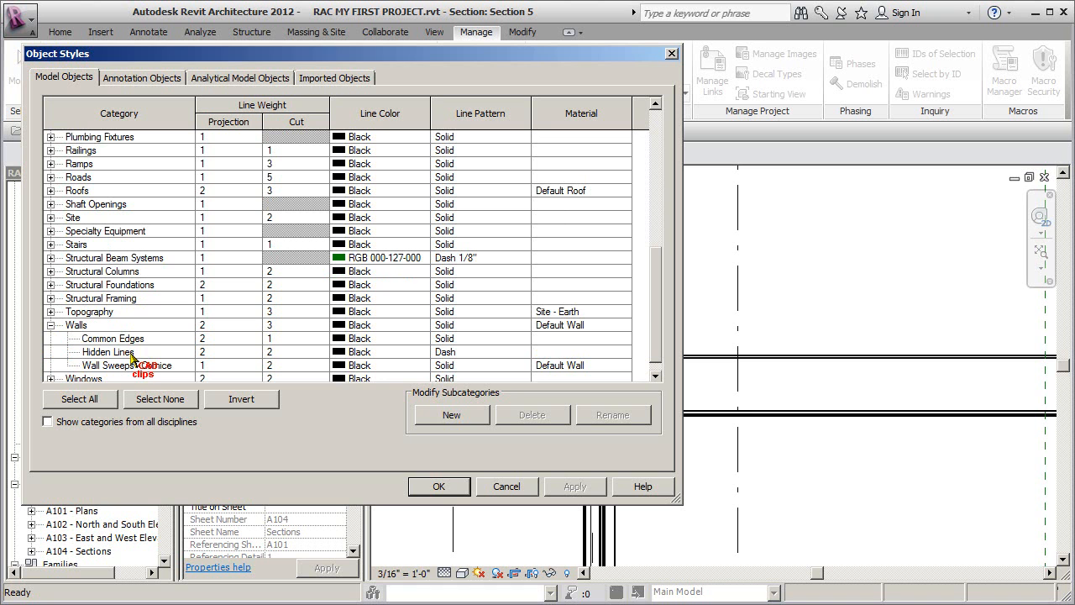
left_click(51, 325)
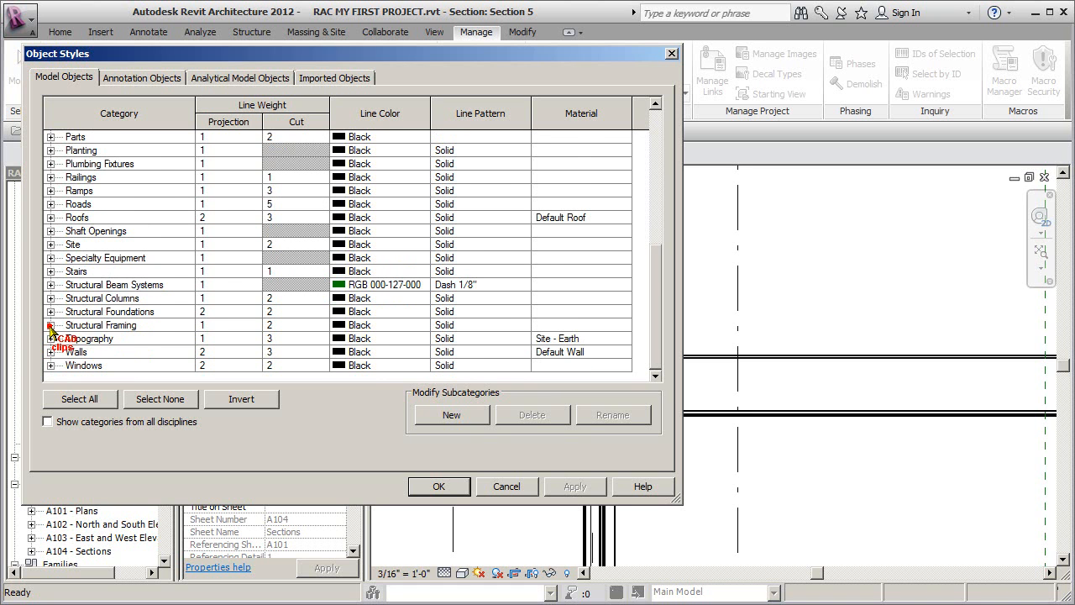
Examine the Roofs subcategories, comparing the Common Edges and Hidden Lines styles.
scroll(106, 290, "up", 2)
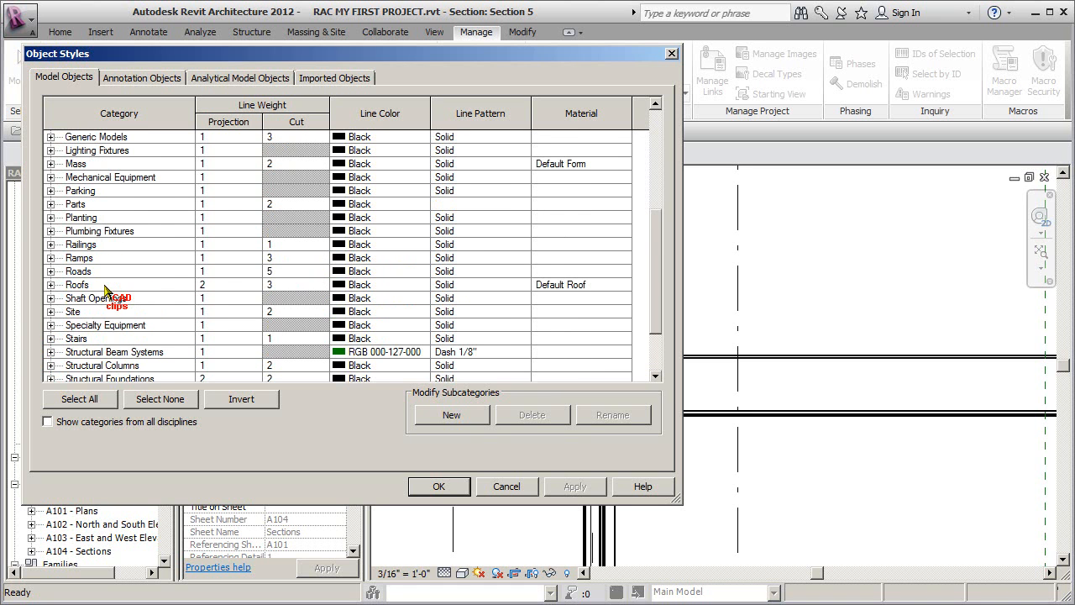
left_click(51, 285)
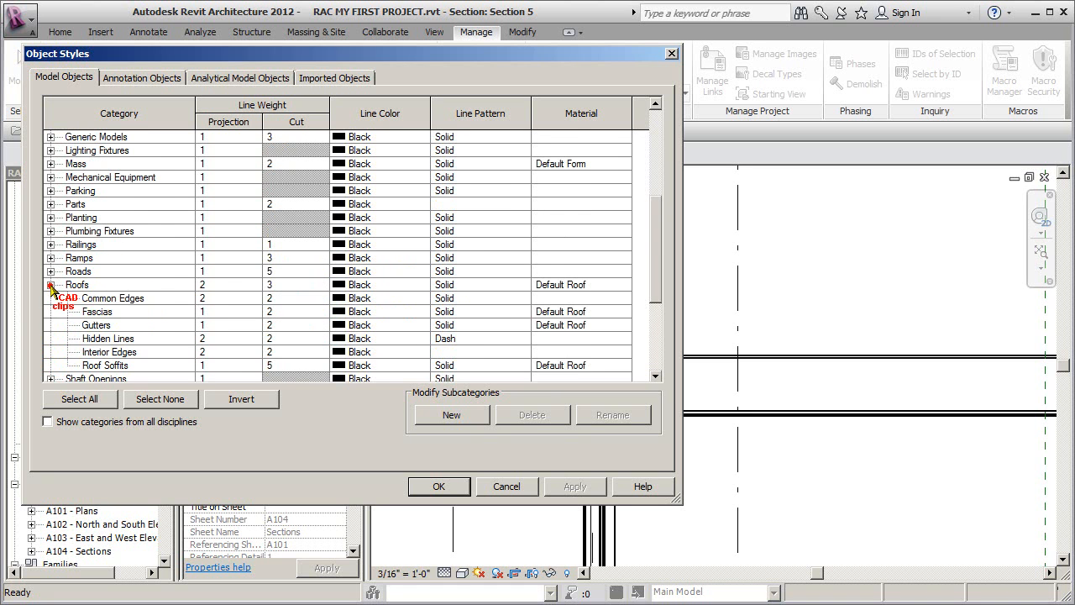
left_click(132, 299)
left_click(133, 340)
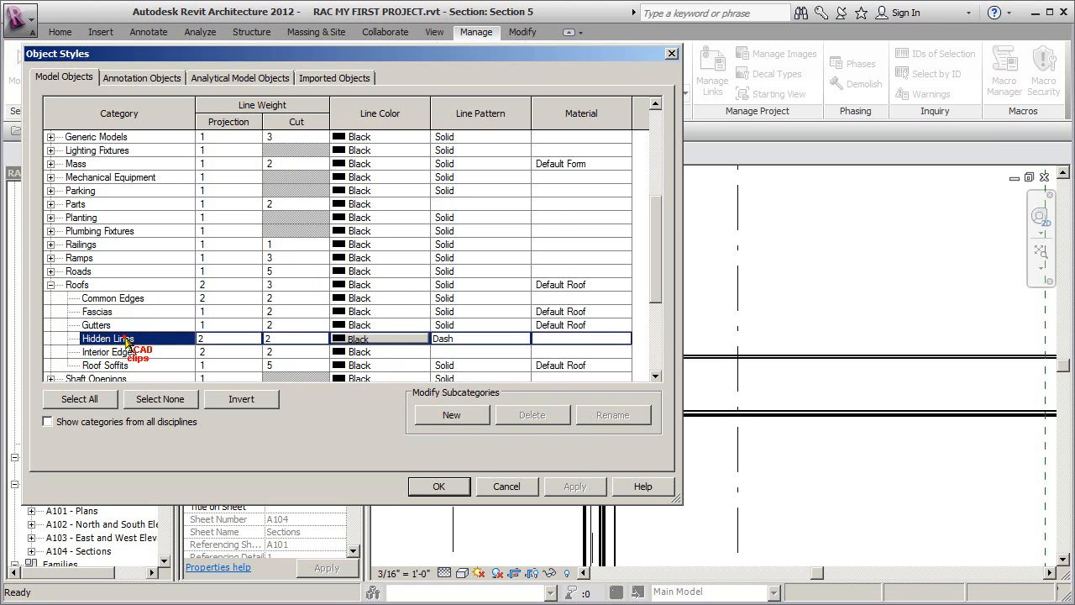
left_click(147, 299)
left_click(145, 339)
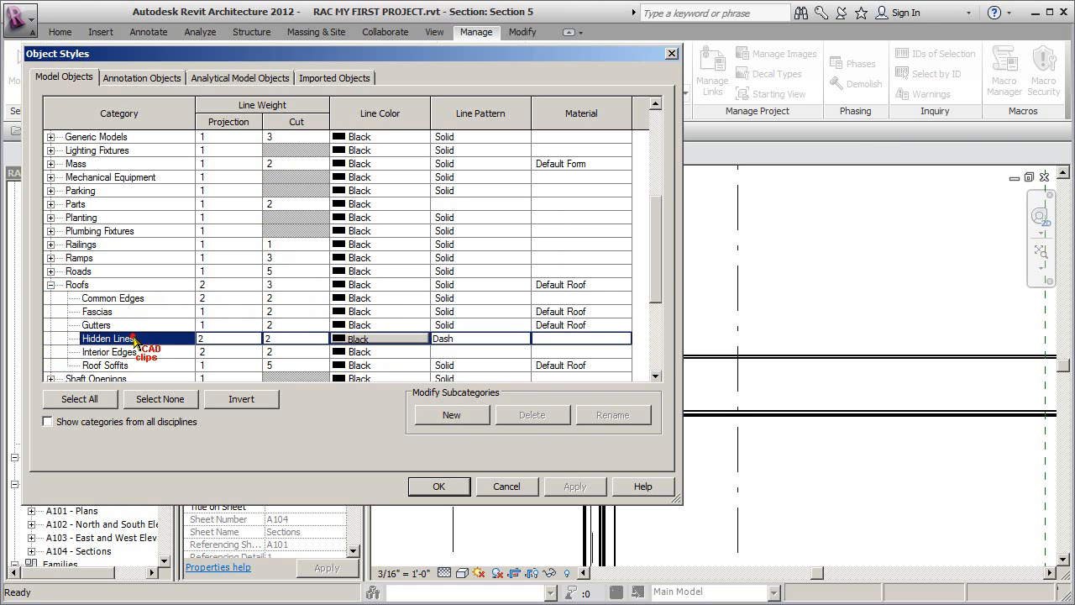
left_click(50, 285)
Examine the Common Edges and Hidden Lines subcategories of Ceilings, and close the object styles without changes.
scroll(111, 235, "up", 2)
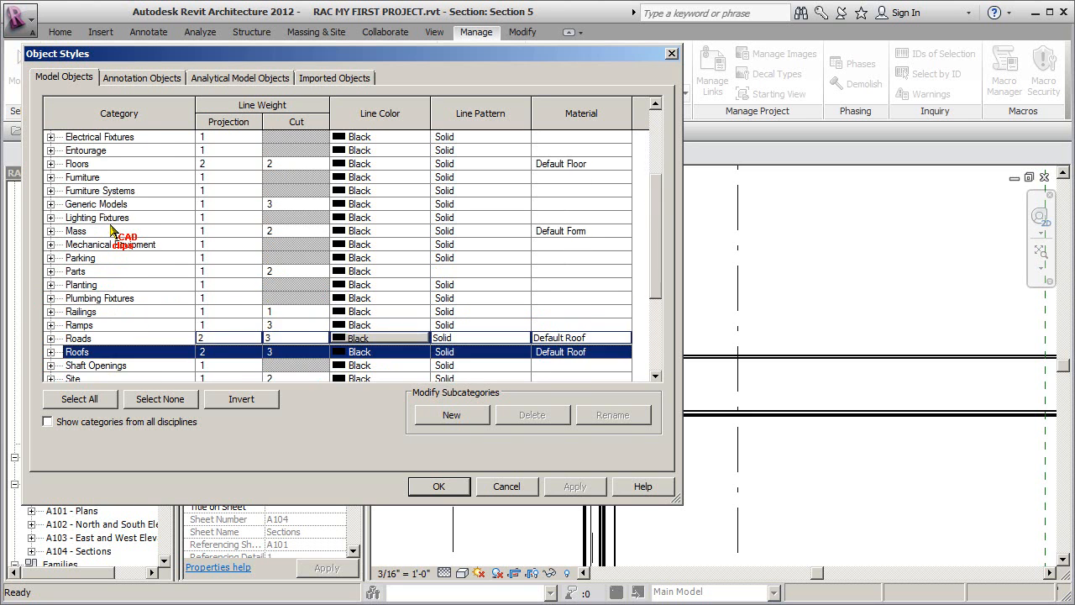
scroll(110, 228, "up", 3)
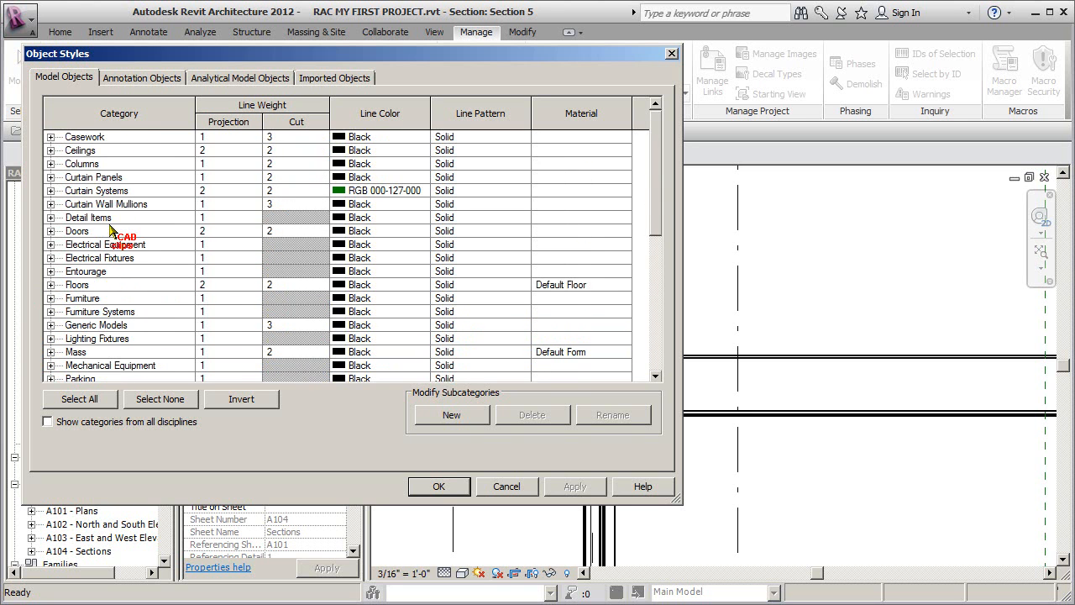
left_click(51, 150)
left_click(130, 164)
left_click(137, 177)
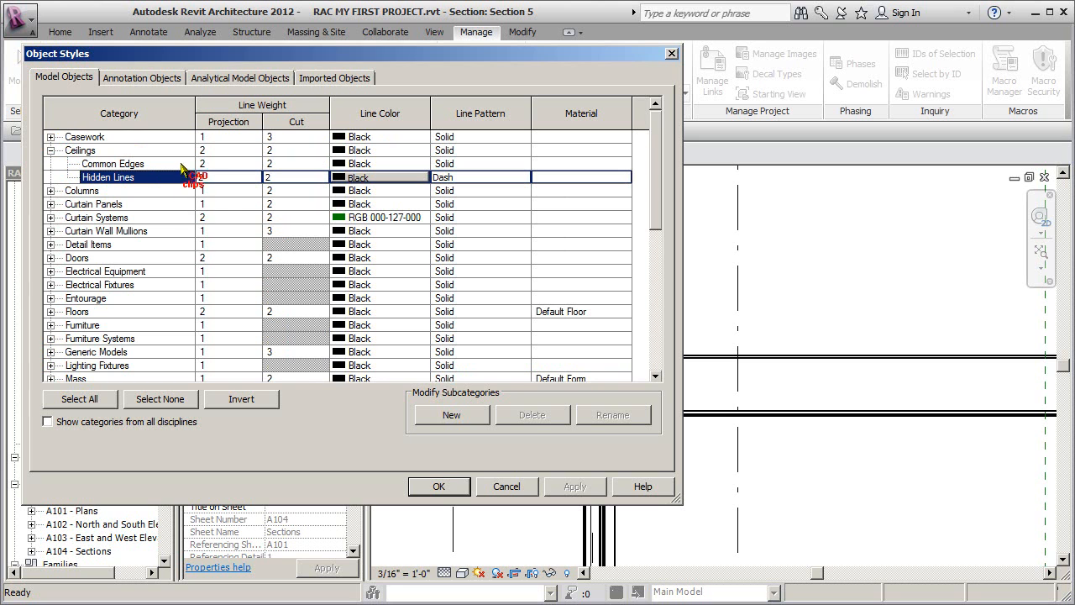
key("Up")
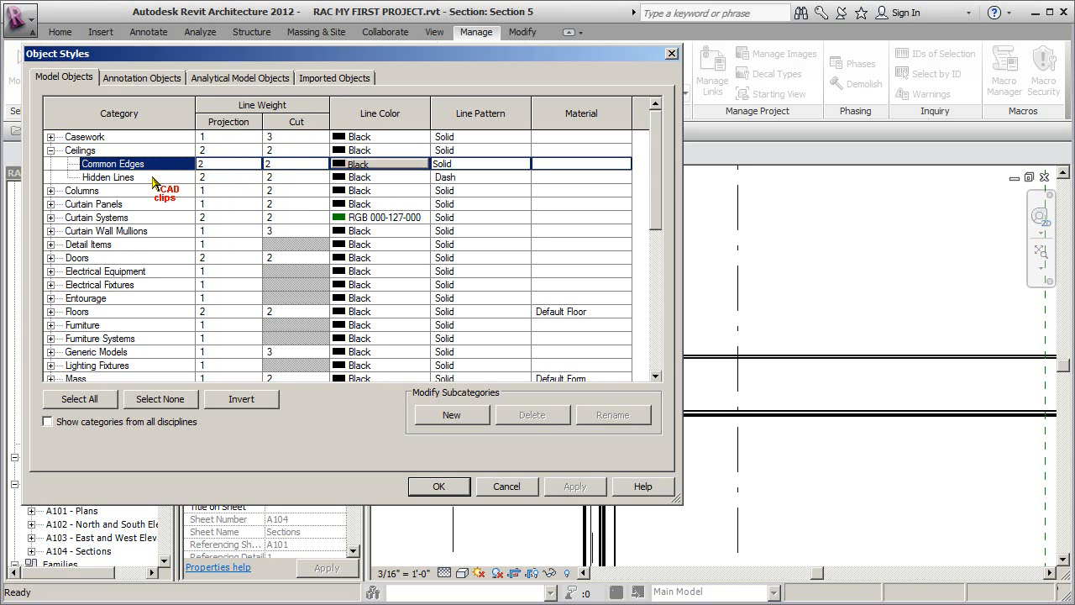
left_click(506, 486)
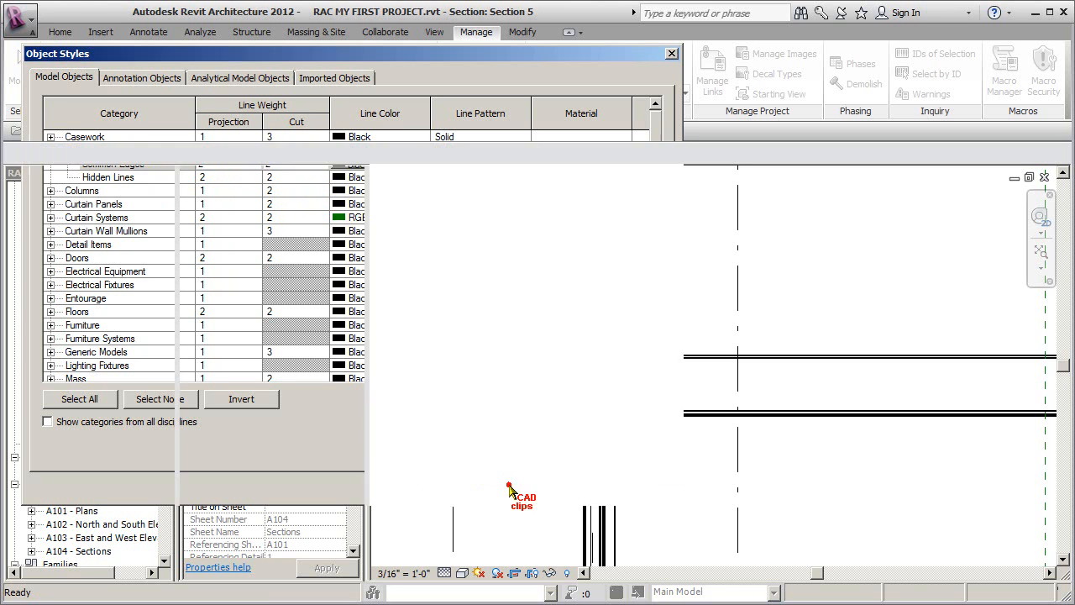
Hide the GWB on 3/4" Mtl. Stud ceiling element beneath the floor in the section view.
scroll(680, 418, "up", 2)
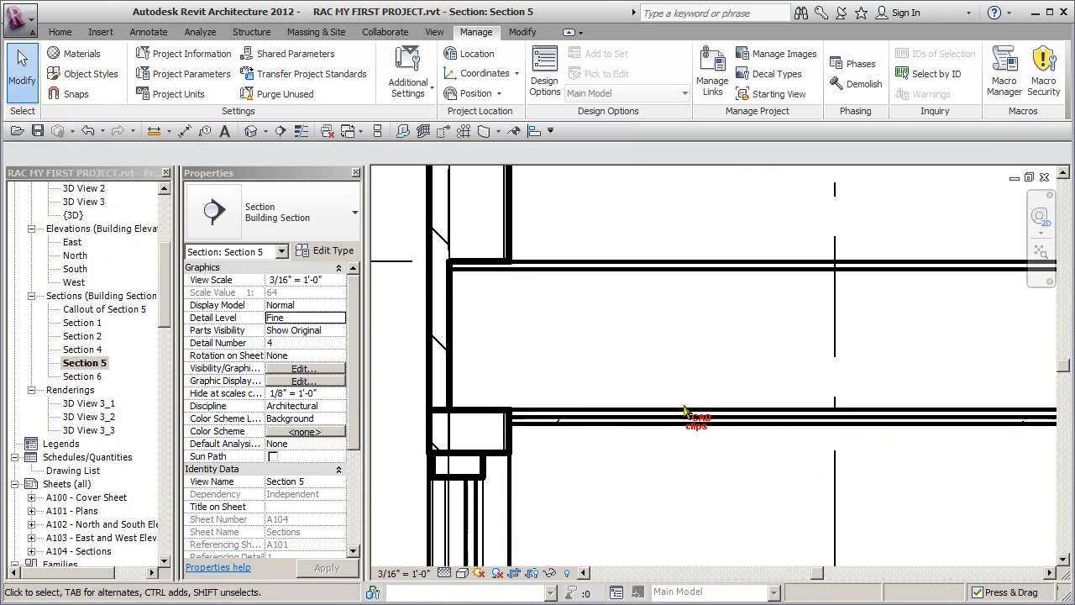
left_click(710, 423)
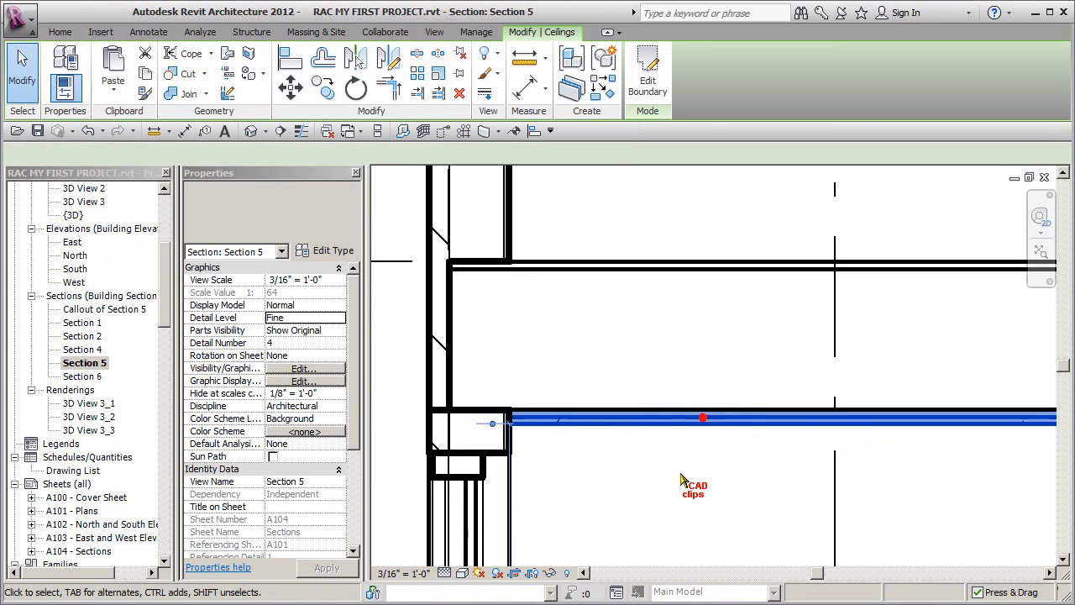
left_click(487, 53)
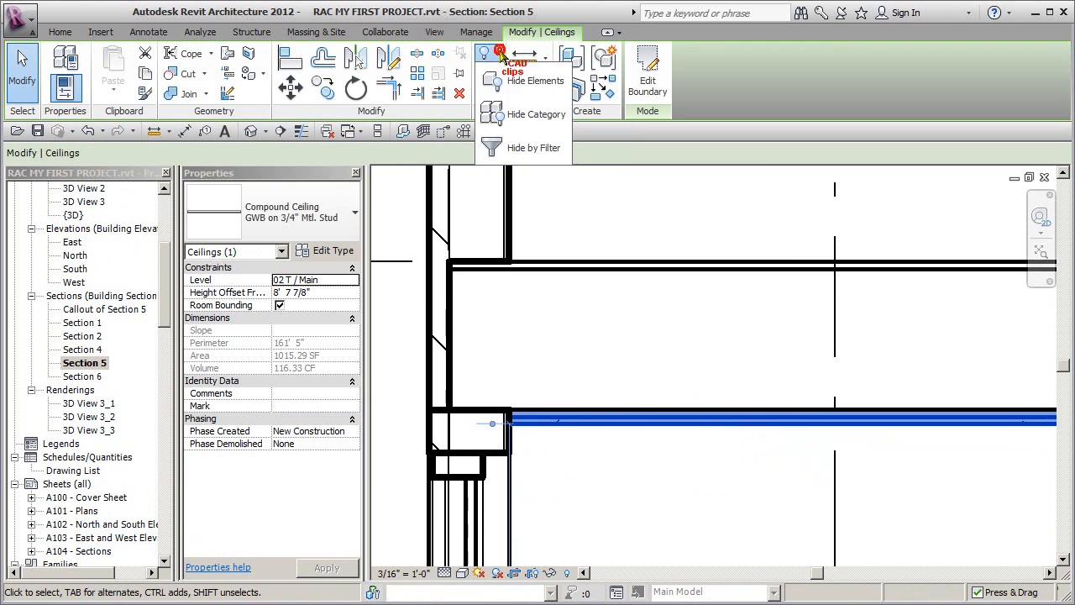
left_click(535, 81)
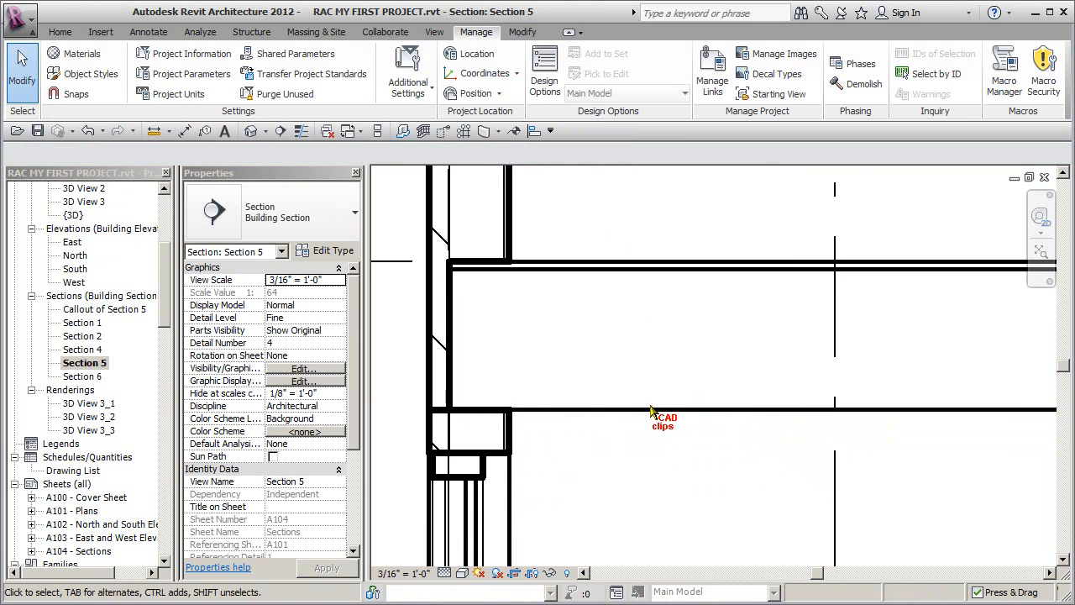
Set the cut line weight of the Floors Common Edges subcategory to 1 in the Object Styles.
scroll(677, 280, "up", 2)
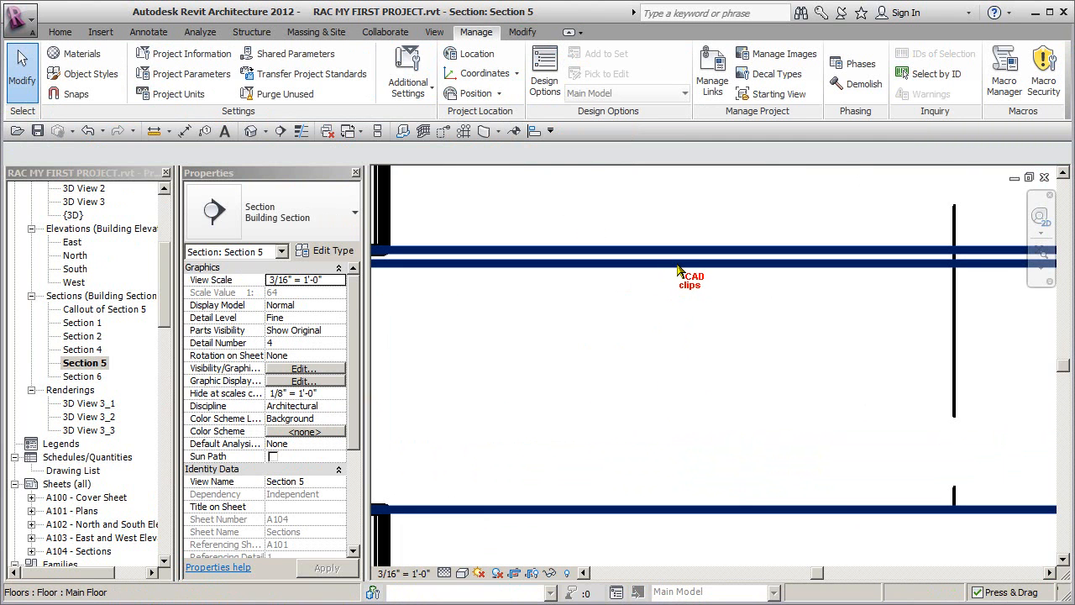
scroll(607, 312, "down", 3)
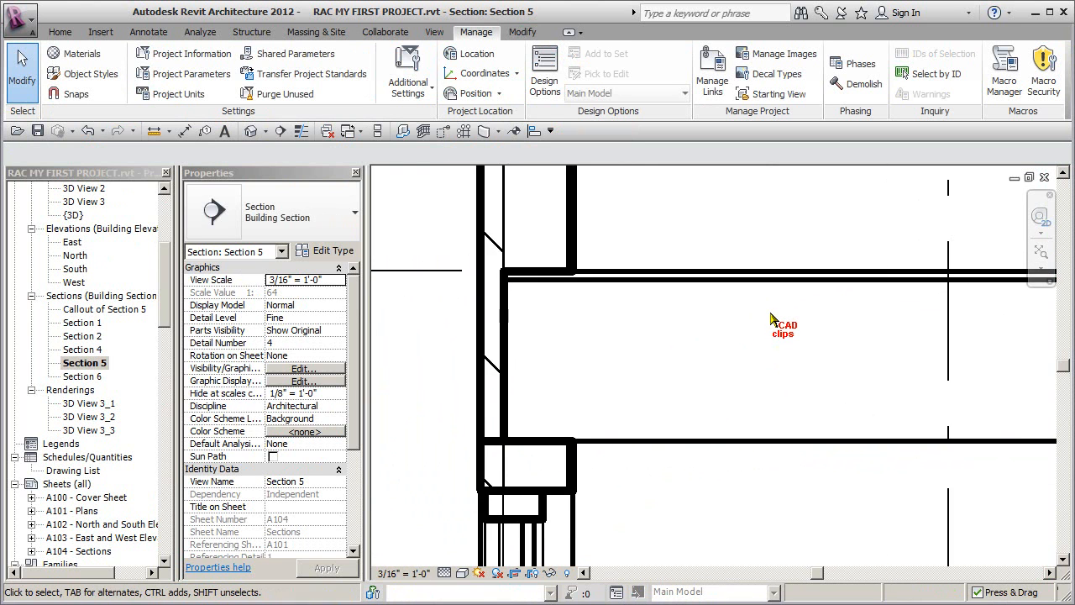
middle_click_drag(772, 320, 836, 327)
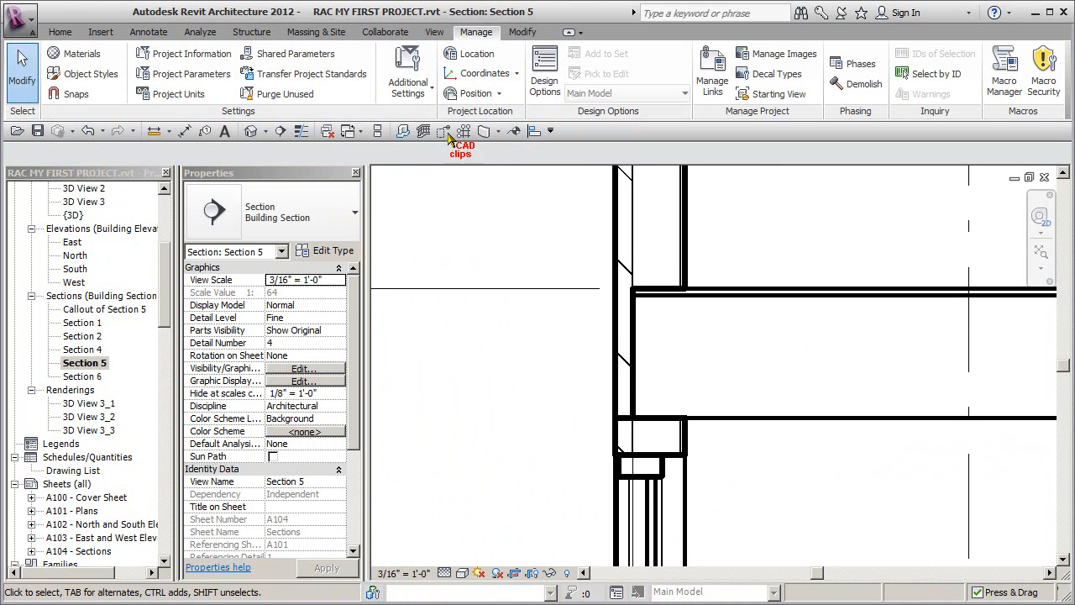
left_click(110, 75)
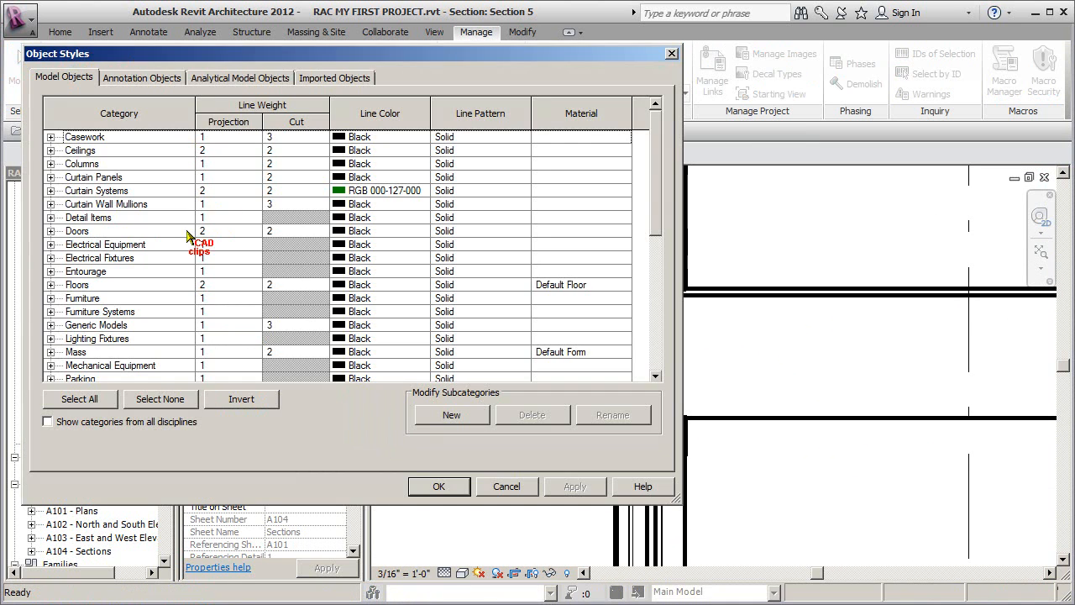
left_click(51, 285)
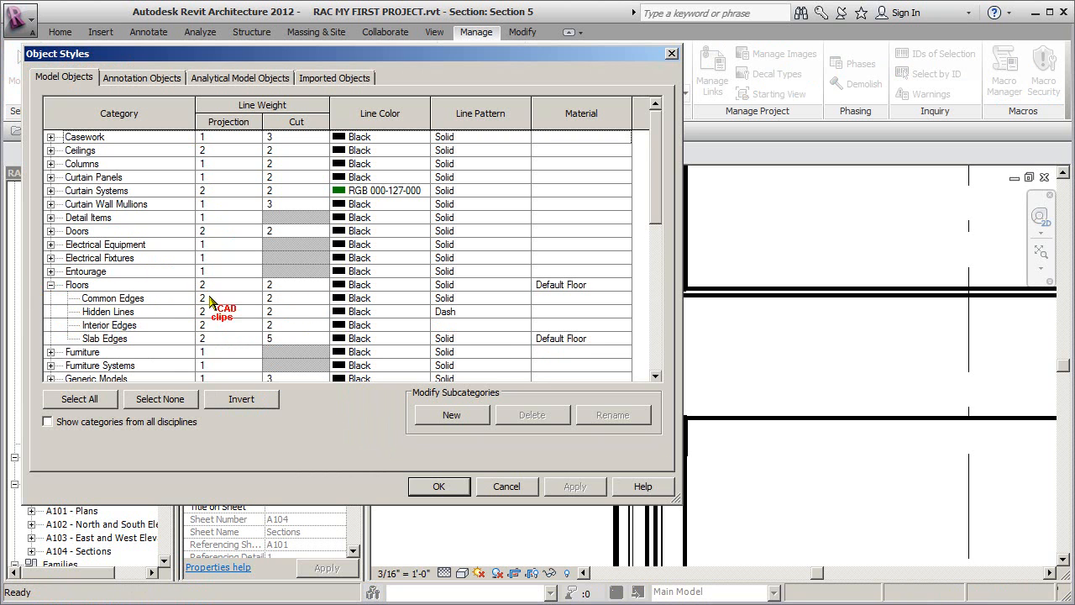
left_click(326, 298)
left_click(321, 298)
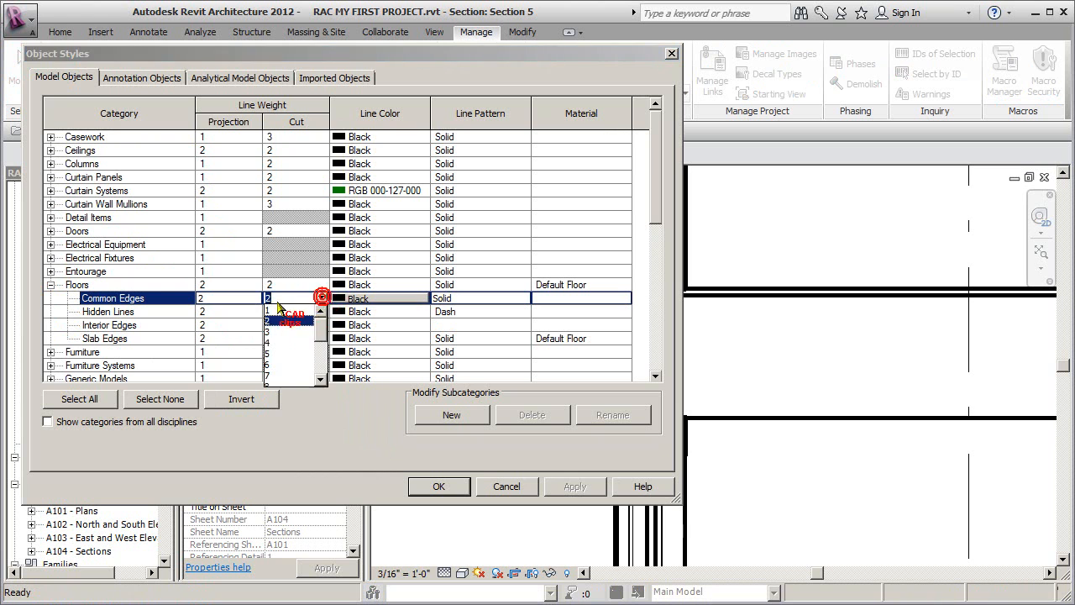
left_click(272, 309)
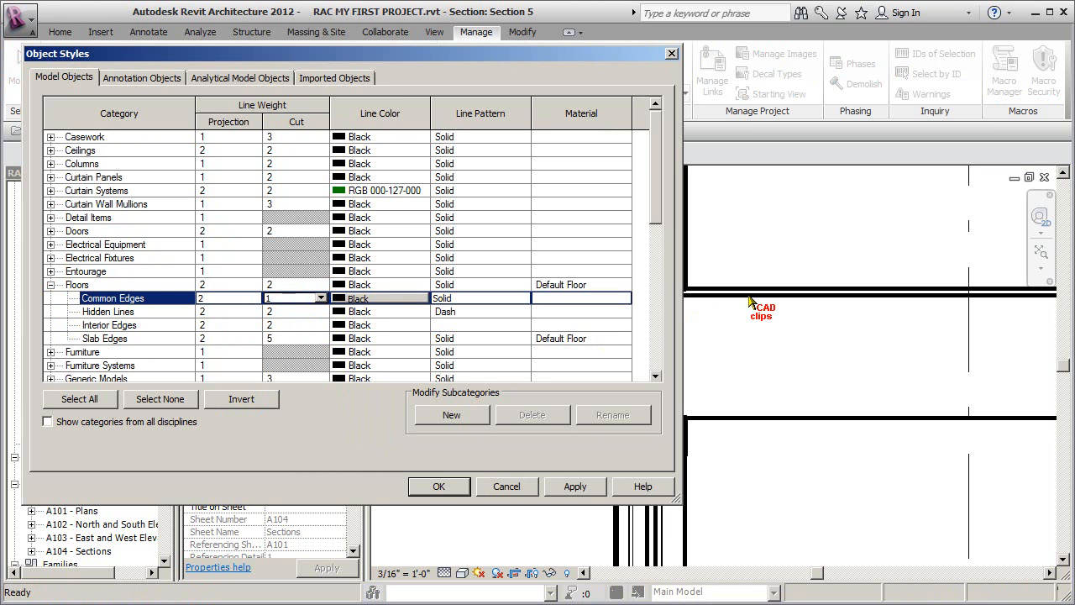
left_click(576, 486)
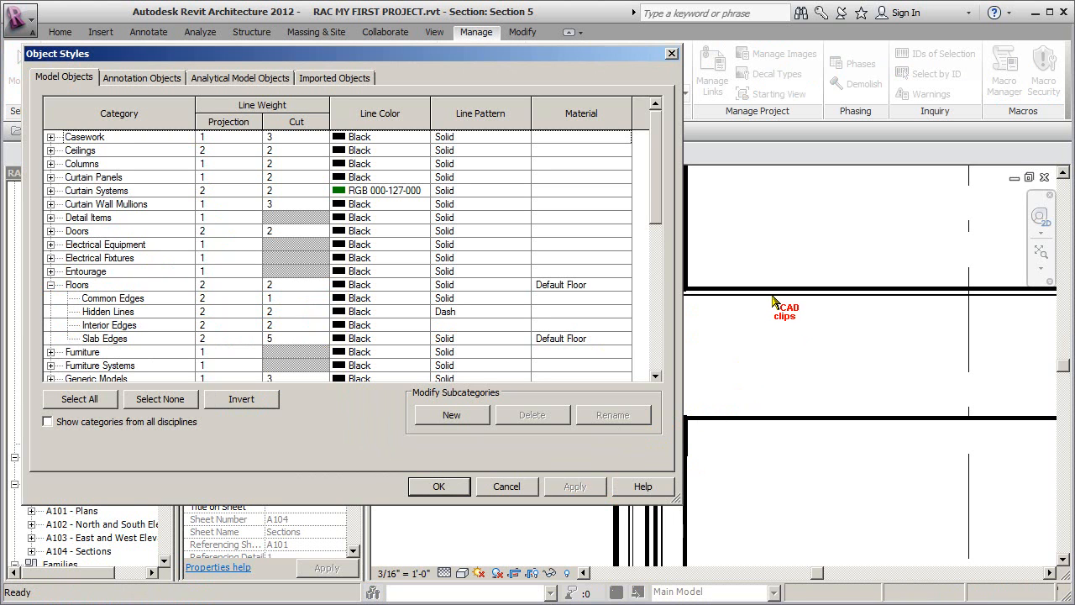
left_click(141, 300)
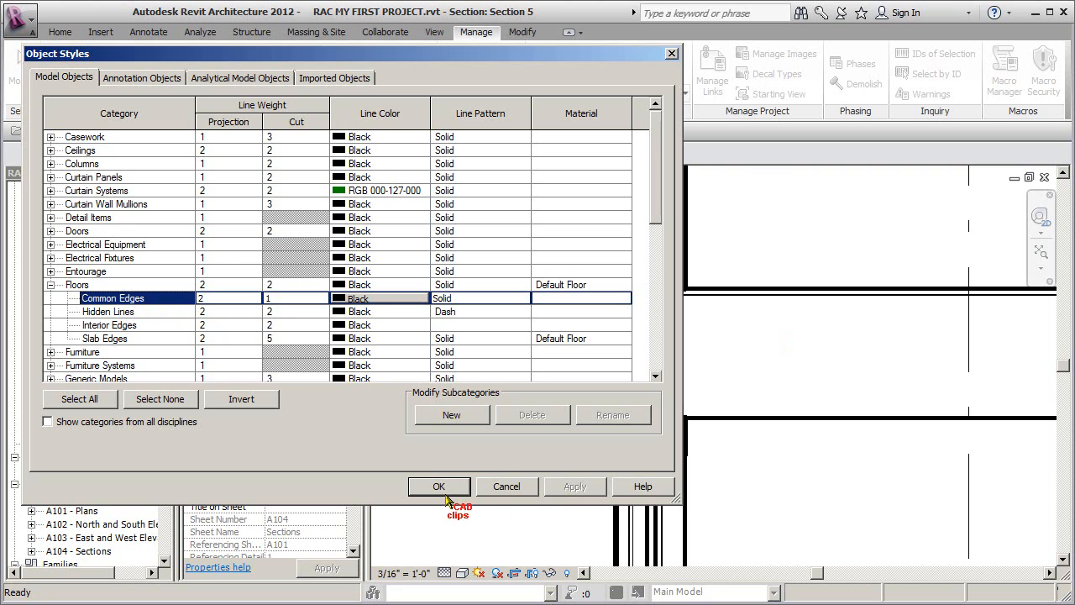
left_click(492, 487)
middle_click_drag(727, 374, 706, 508)
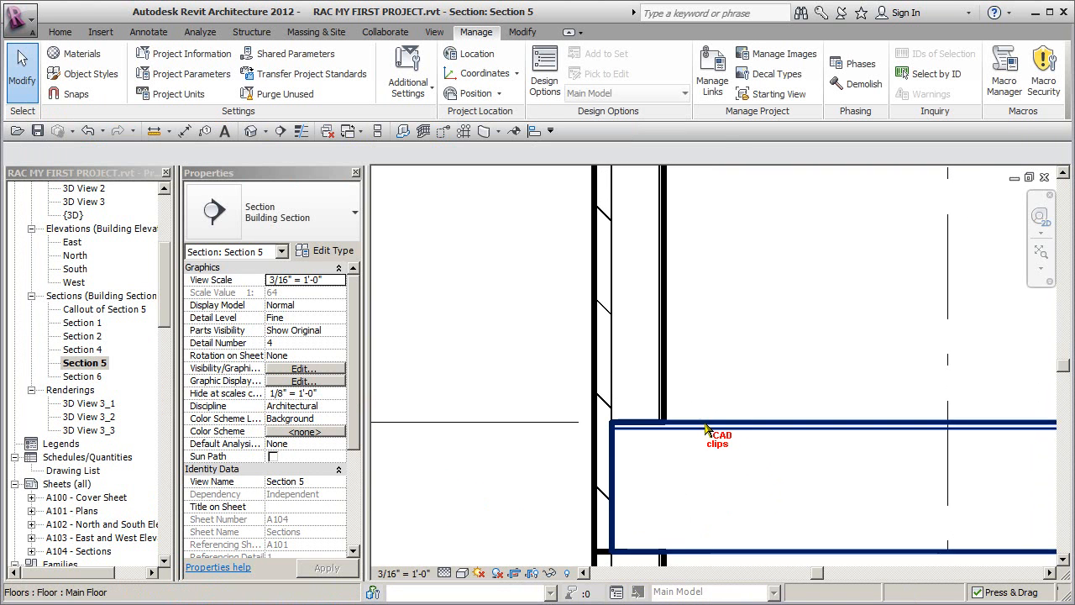
middle_click_drag(660, 376, 867, 380)
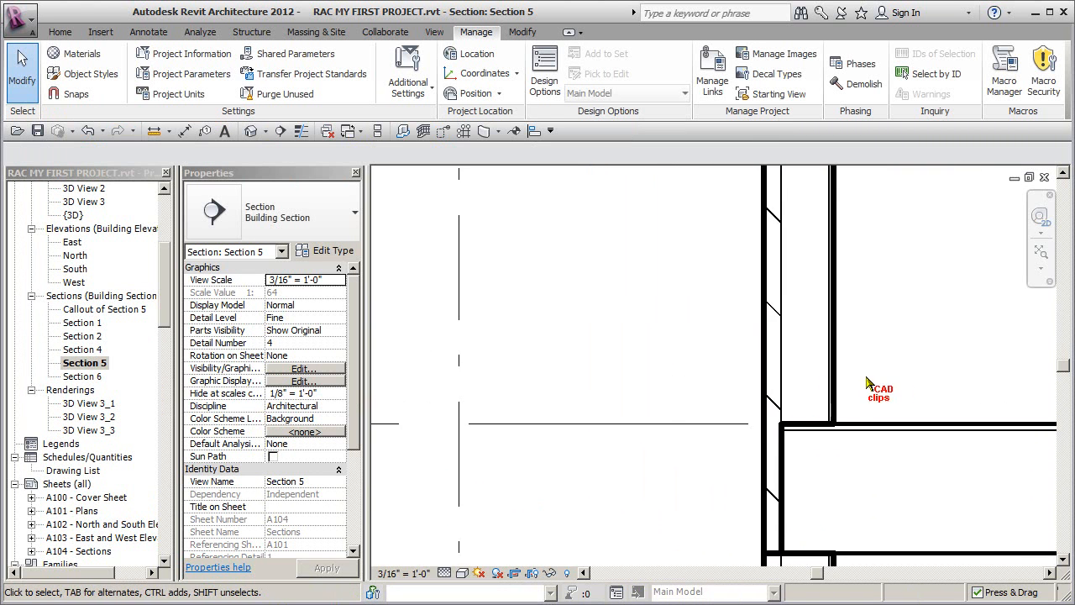
Set the cut line weight of the Walls category to 2 in the Object Styles and apply it.
left_click(81, 74)
left_click_drag(657, 156, 664, 291)
left_click(50, 351)
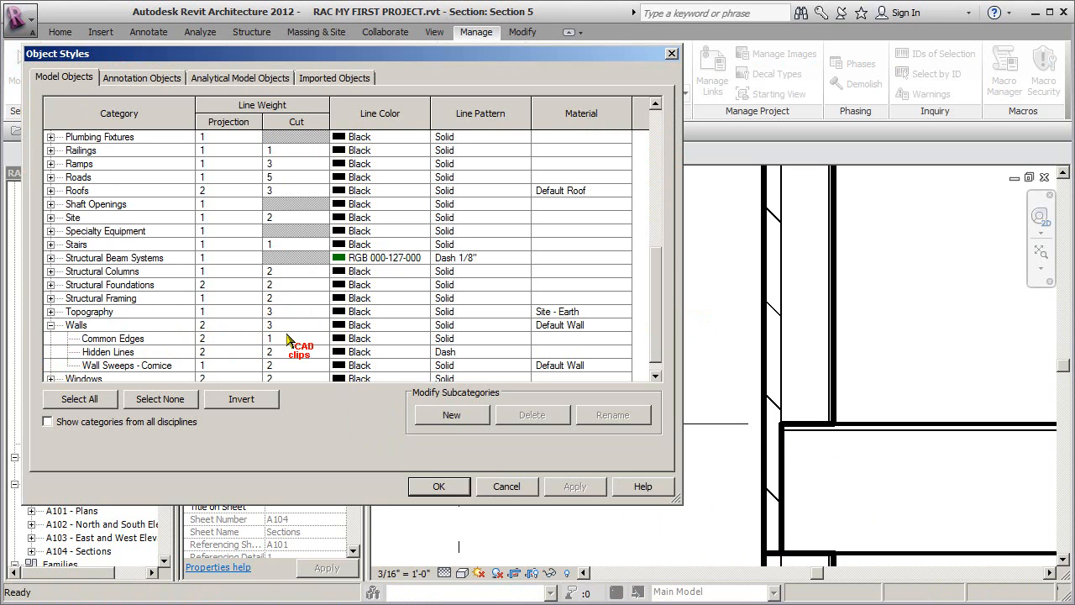
left_click(322, 329)
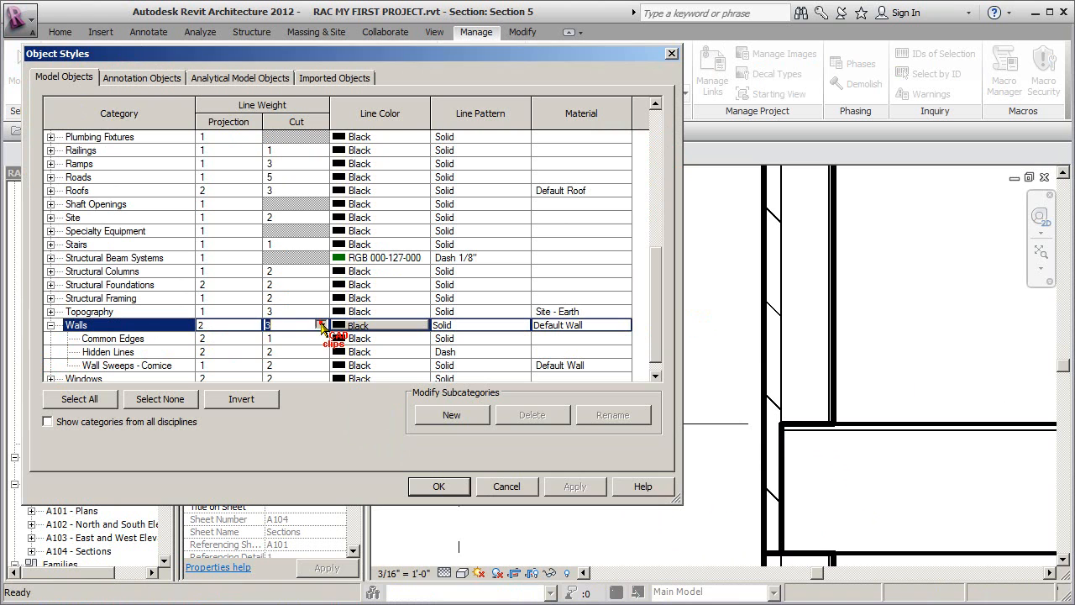
left_click(321, 325)
left_click(271, 337)
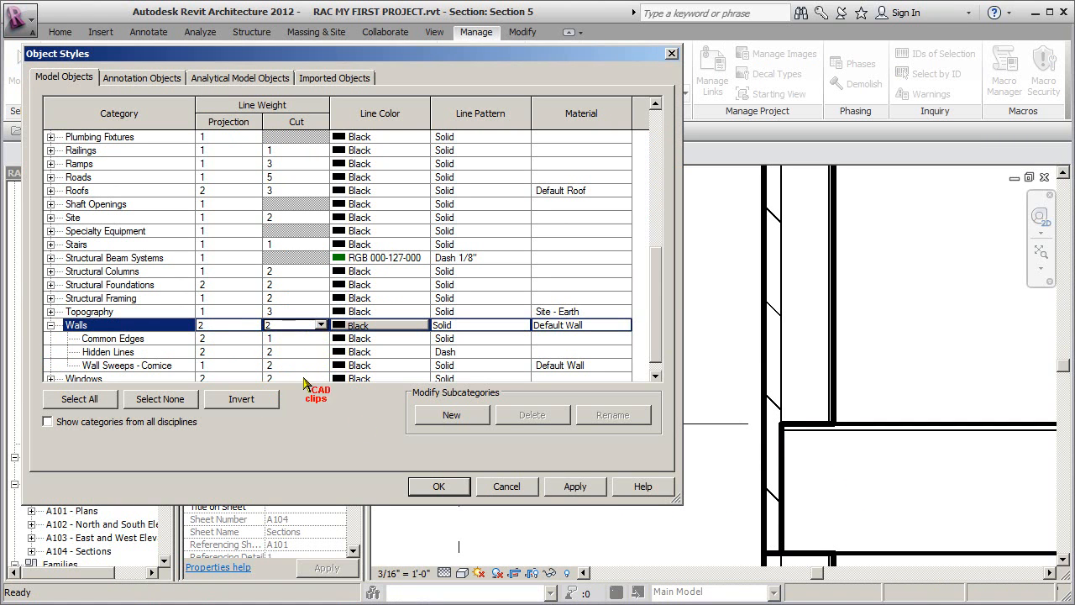
left_click(578, 486)
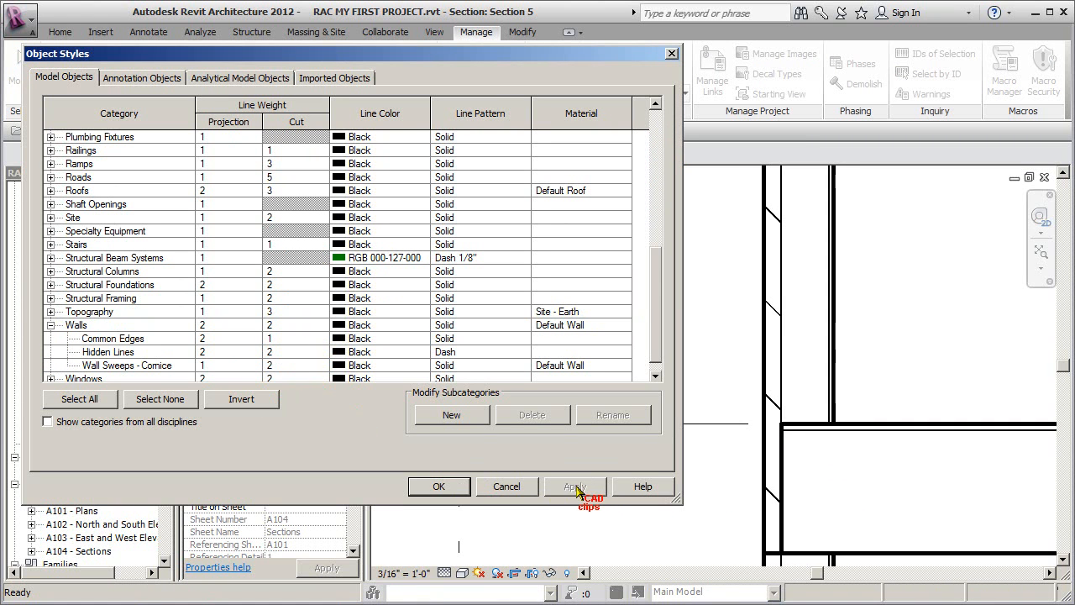
Set the cut line weight of the Roofs category to 2.
left_click(50, 325)
left_click_drag(659, 345, 659, 324)
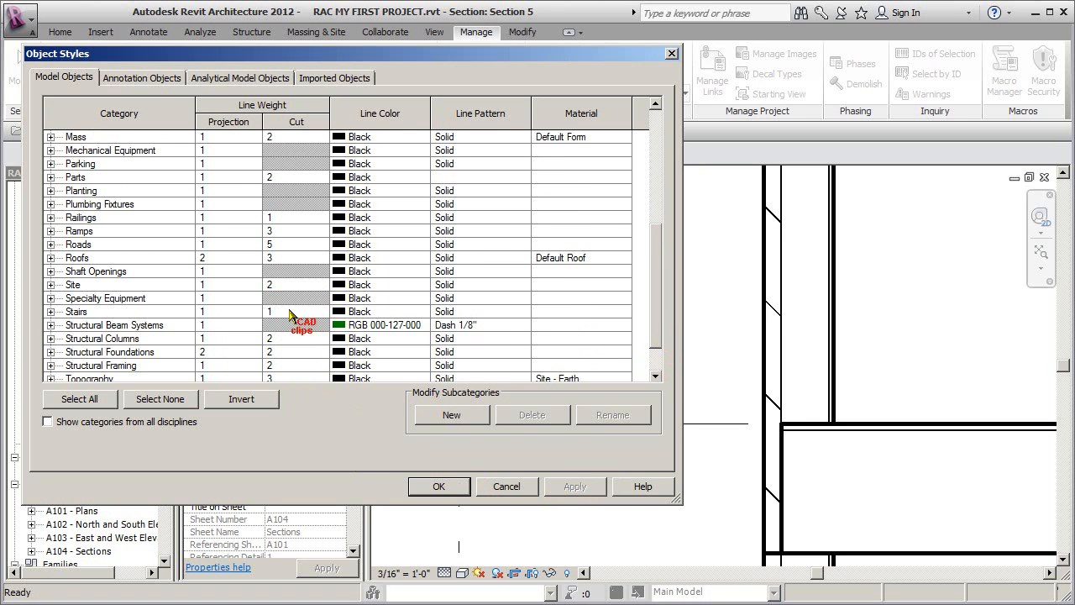
left_click(51, 257)
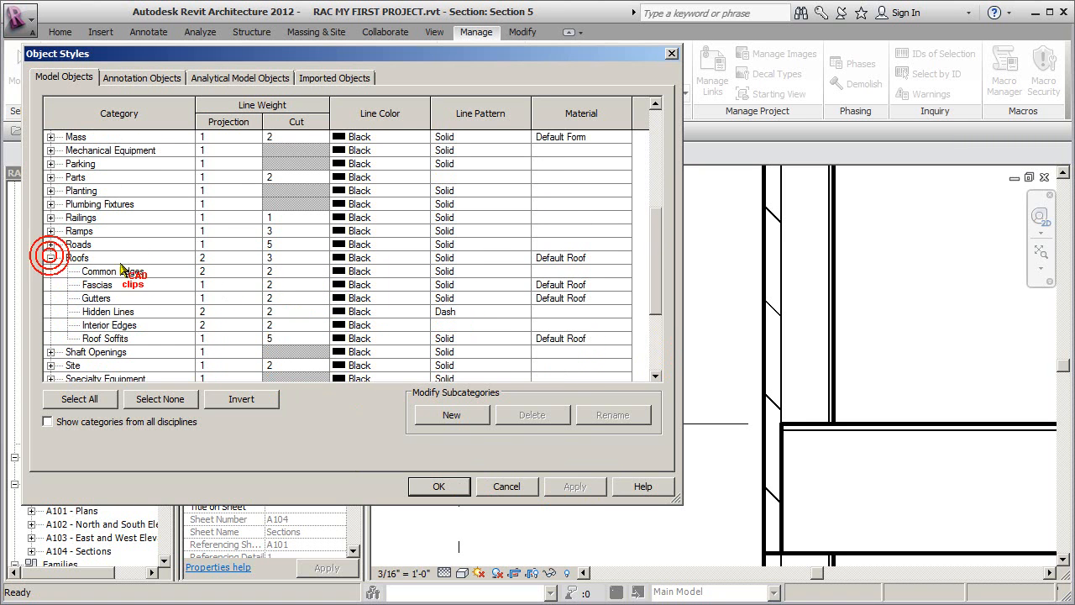
left_click(322, 258)
left_click(320, 258)
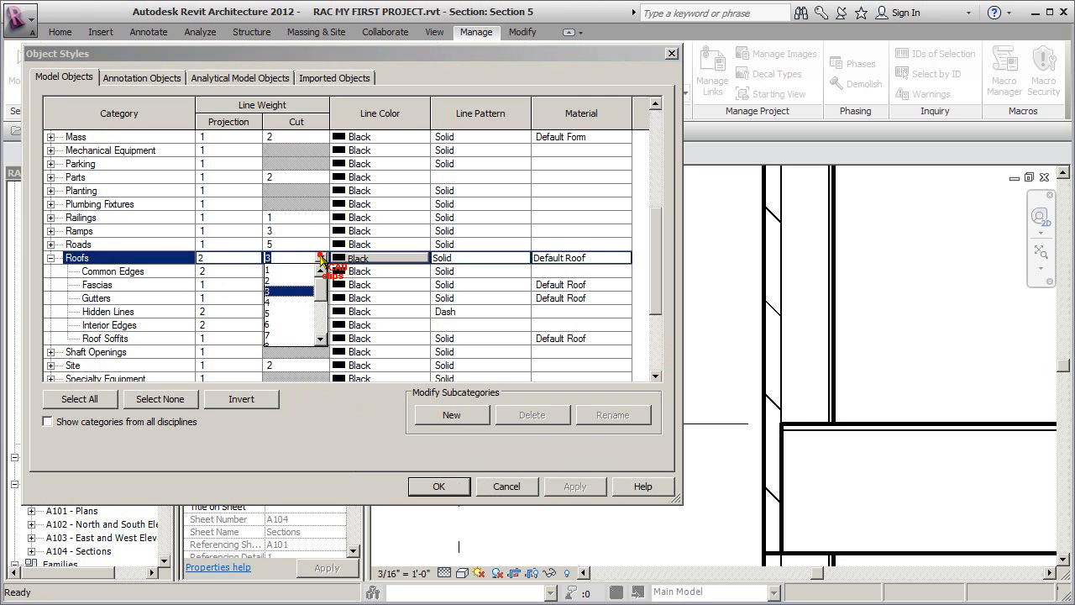
left_click(310, 278)
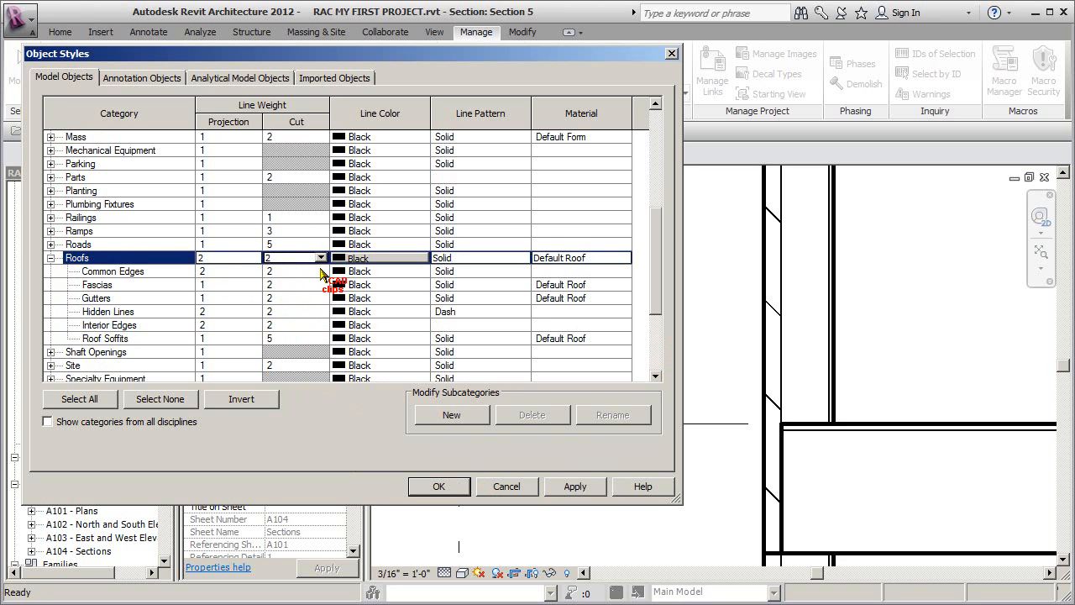
Set the cut line weight of the Roofs Common Edges subcategory to 1, apply it and close the object styles.
left_click(320, 270)
left_click(320, 271)
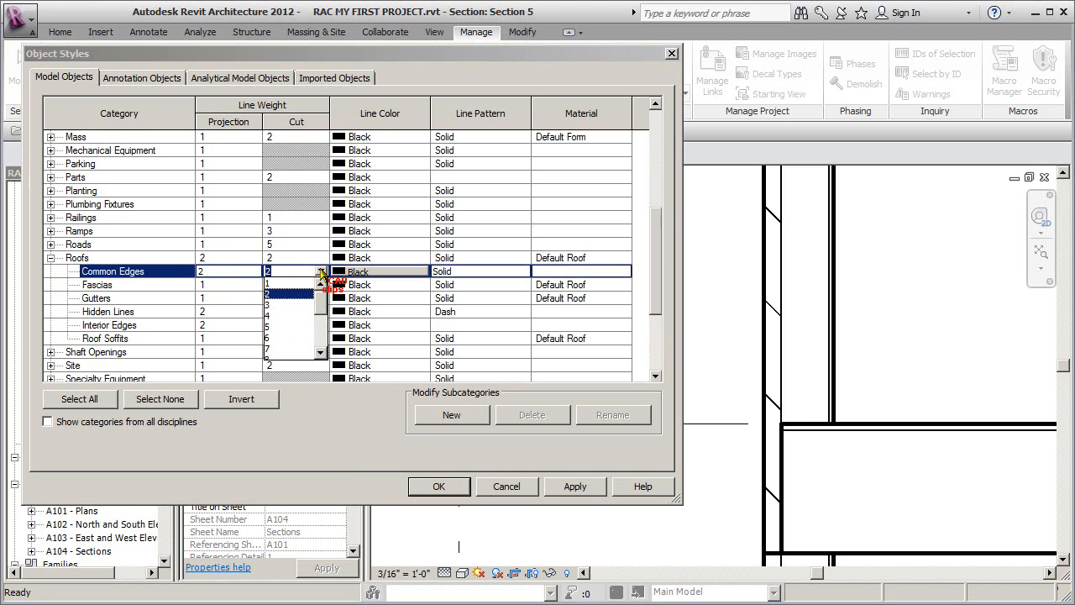
left_click(276, 284)
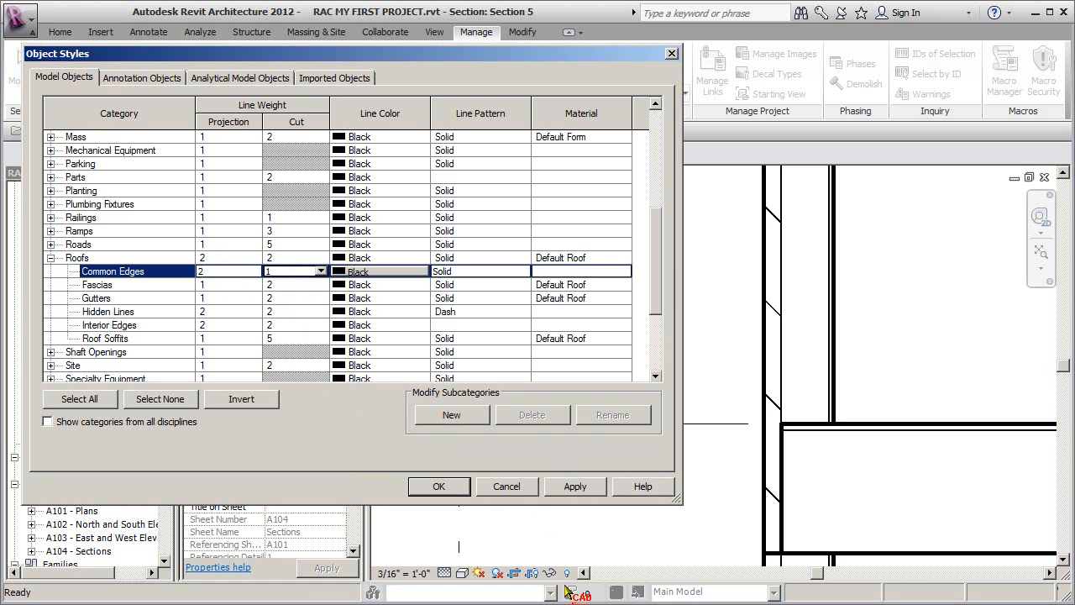
left_click(568, 486)
left_click(438, 486)
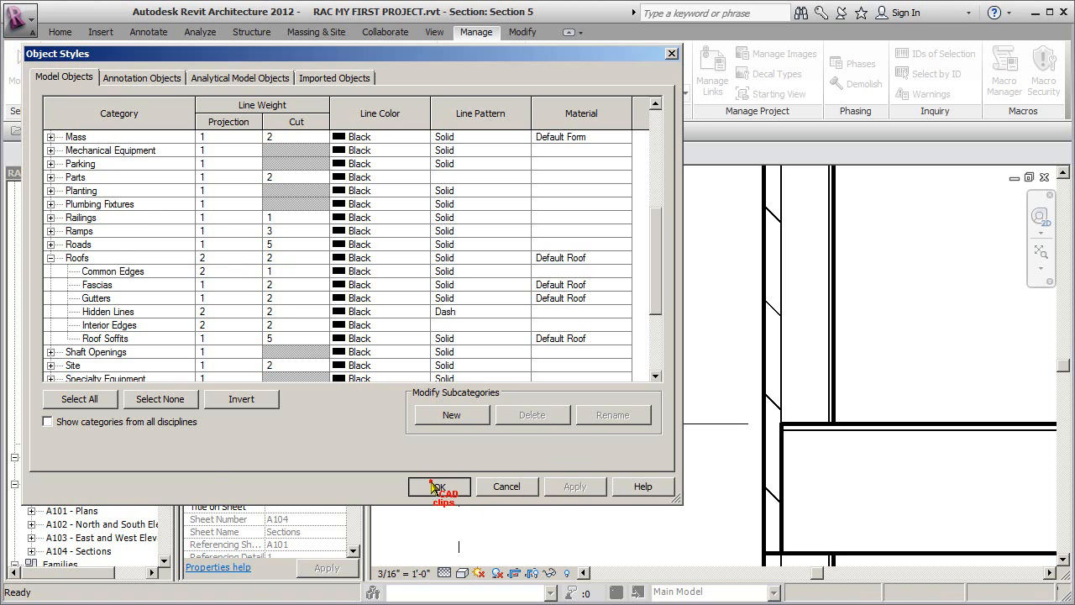
Move the sloped edge of the triangular soffit shape under the eave to align with the roof's underside.
middle_click_drag(741, 593, 727, 604)
scroll(786, 381, "down", 2)
middle_click_drag(787, 381, 773, 603)
middle_click_drag(811, 406, 807, 527)
scroll(643, 391, "up", 5)
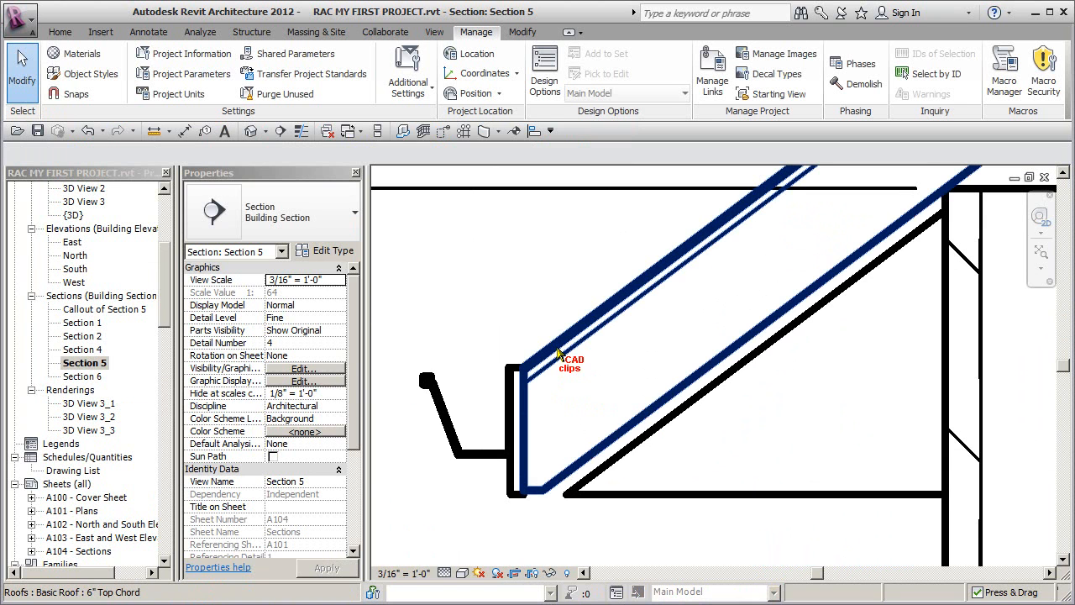
scroll(653, 379, "down", 2)
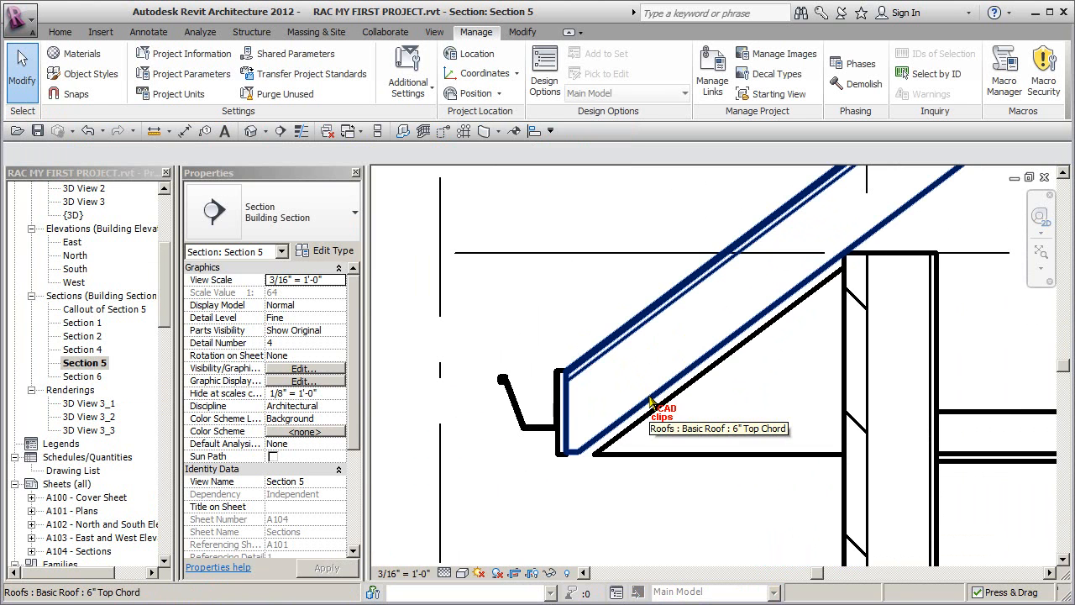
left_click(654, 430)
middle_click_drag(650, 457, 611, 454)
left_click_drag(676, 346, 669, 336)
left_click(651, 437)
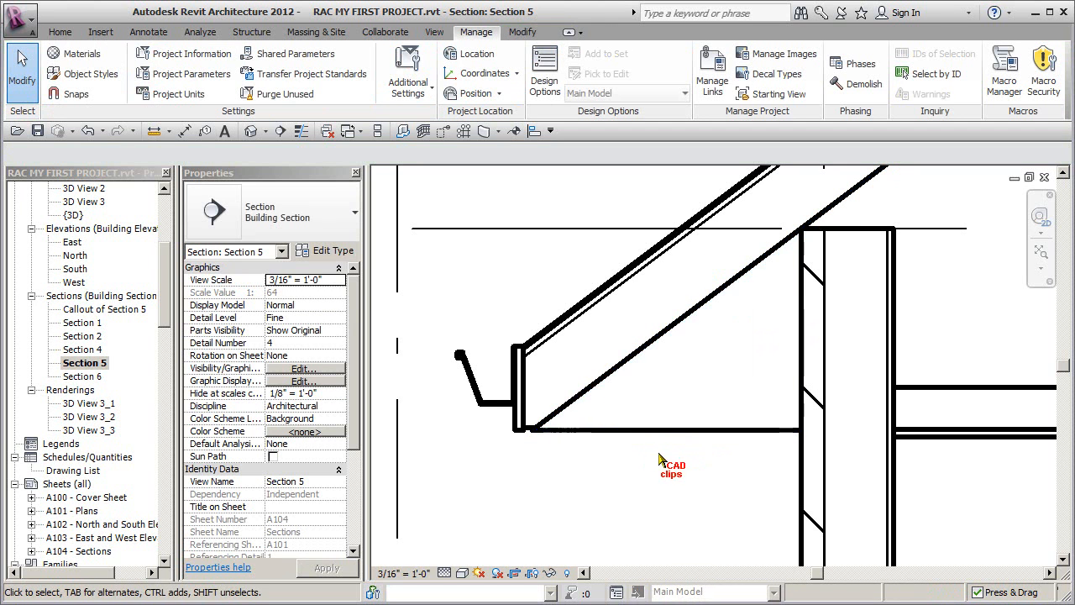
left_click(686, 433)
left_click(612, 476)
Examine the Doors subcategories and compare the Common Edges and Hidden Lines styles of Floors in the Object Styles.
scroll(608, 486, "down", 2)
scroll(607, 485, "down", 4)
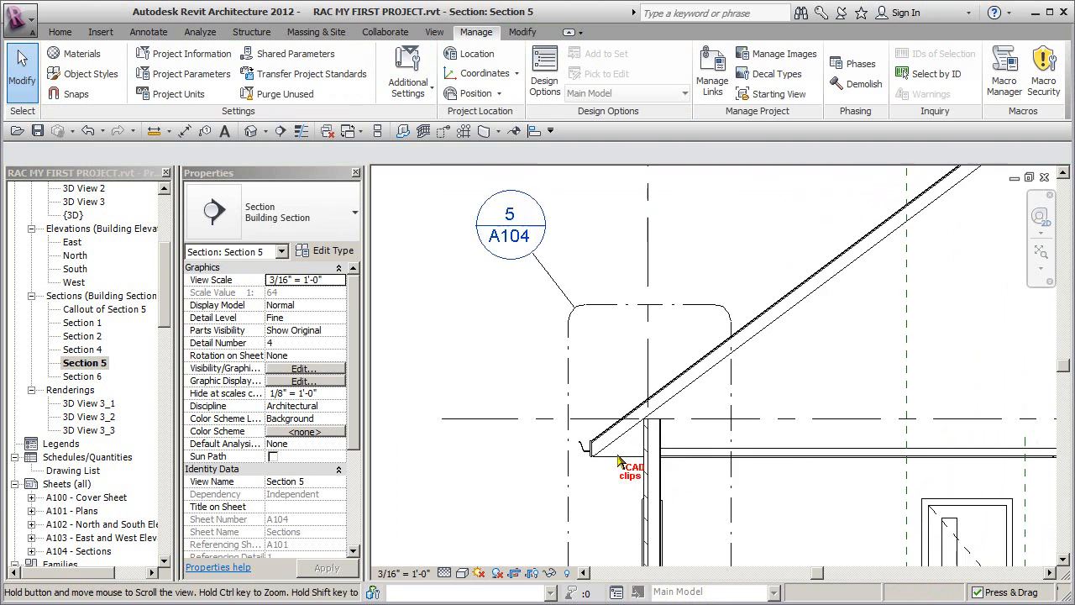
scroll(611, 380, "down", 1)
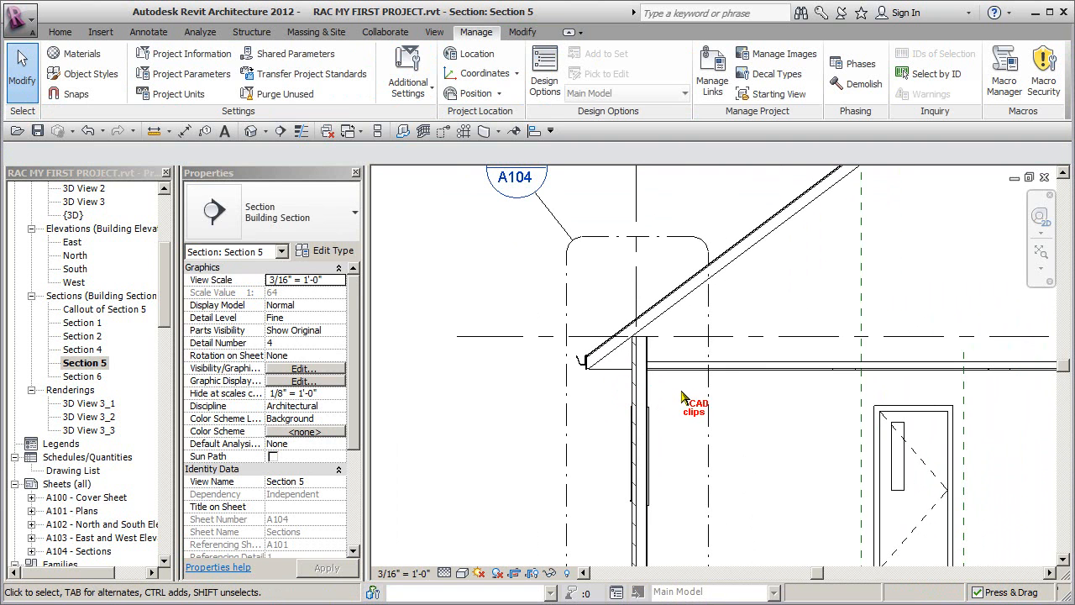
left_click(87, 73)
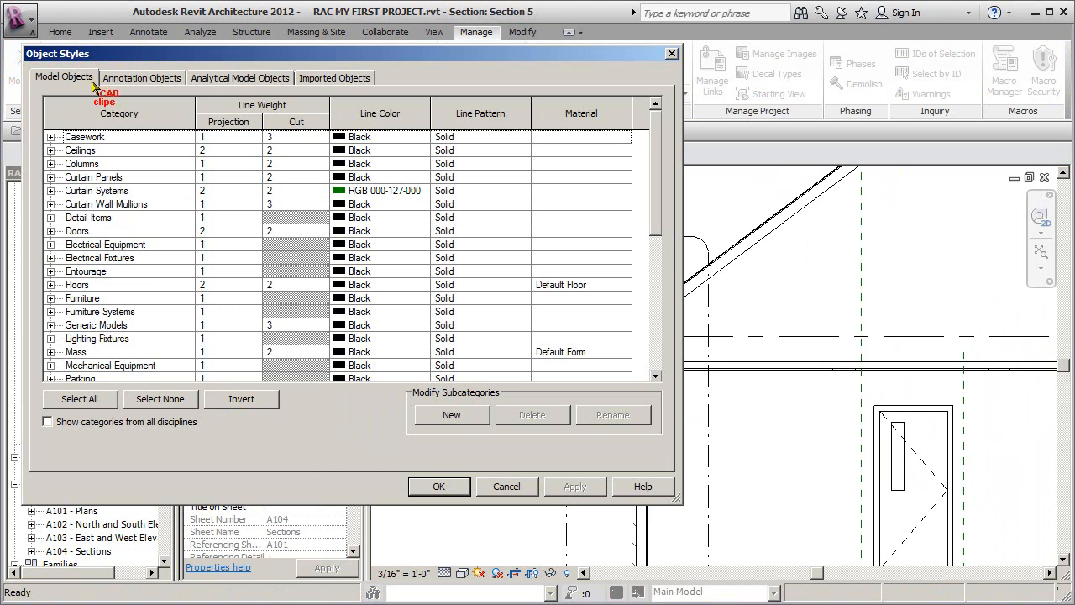
left_click(51, 230)
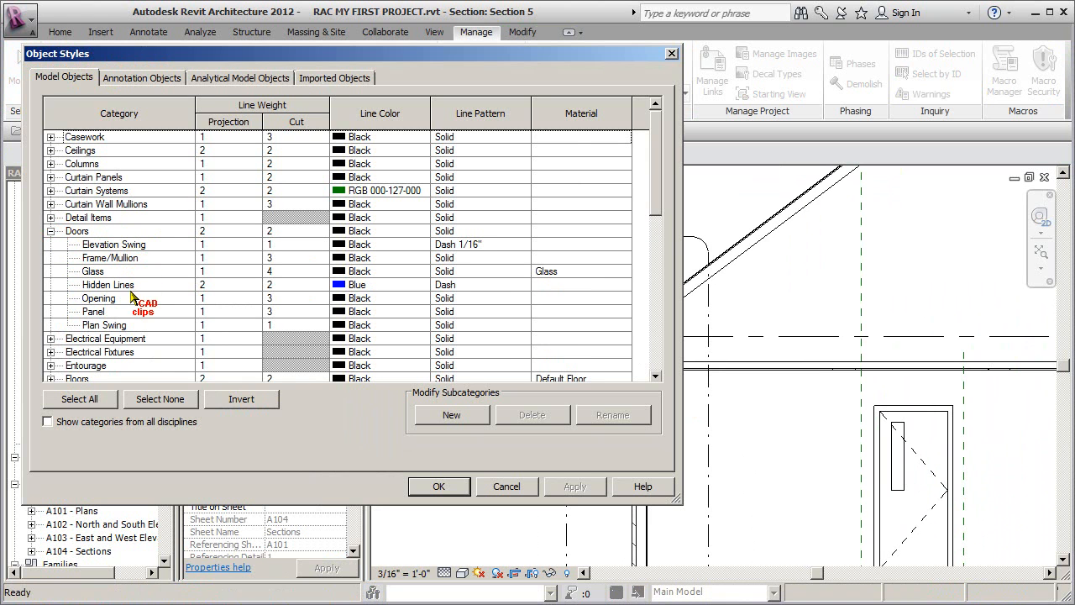
left_click(50, 230)
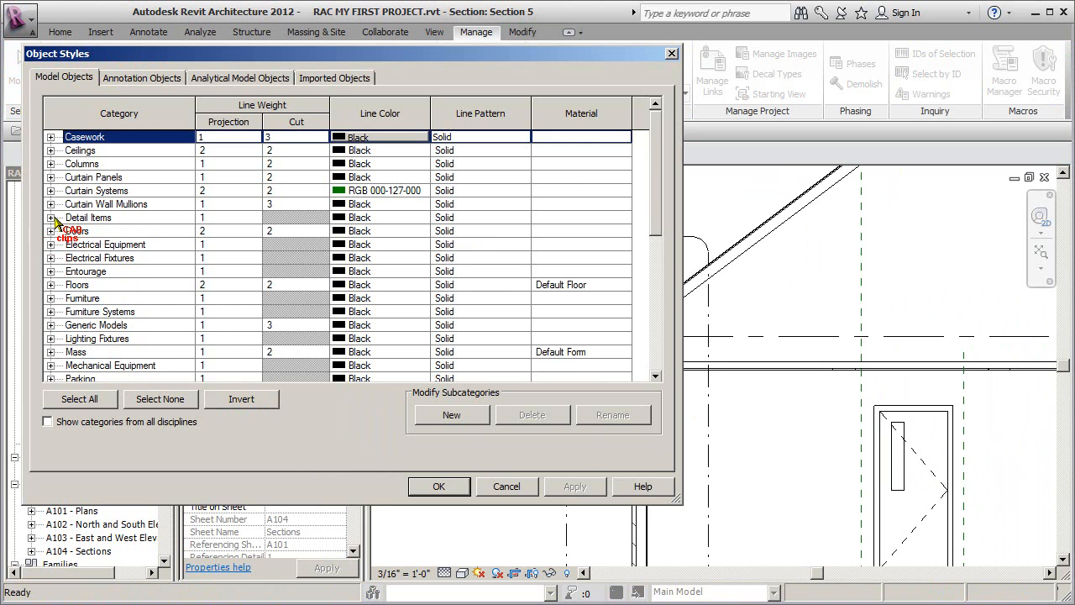
left_click(50, 285)
left_click(142, 299)
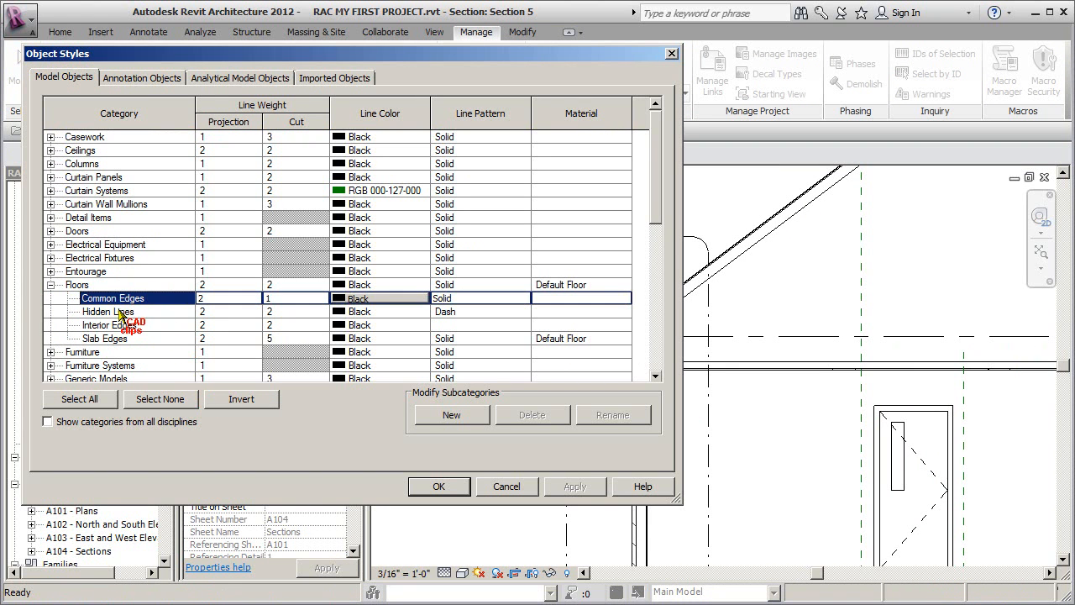
left_click(120, 312)
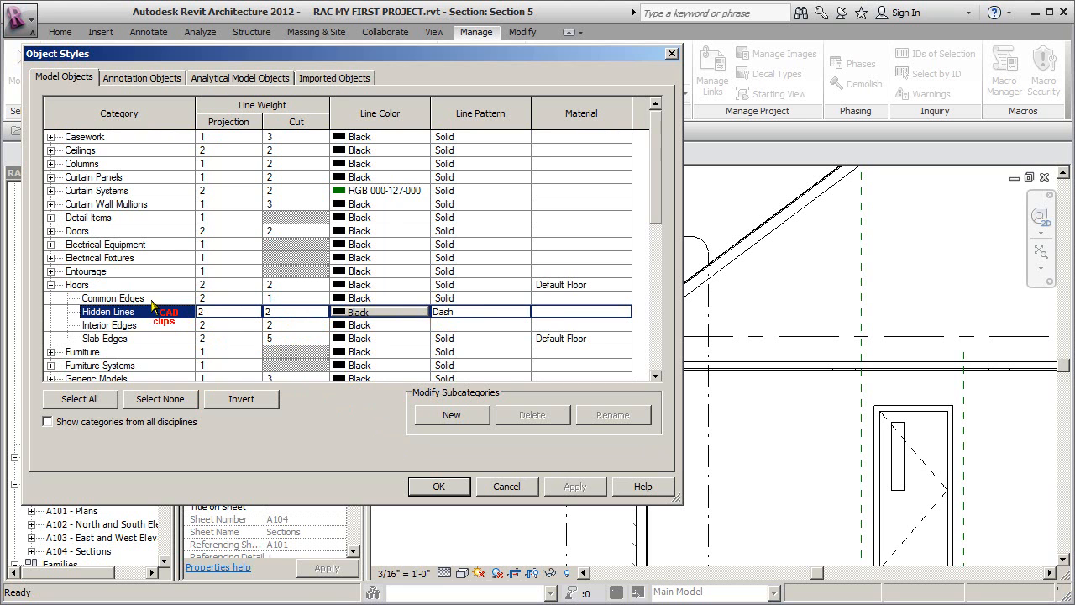
left_click(521, 299)
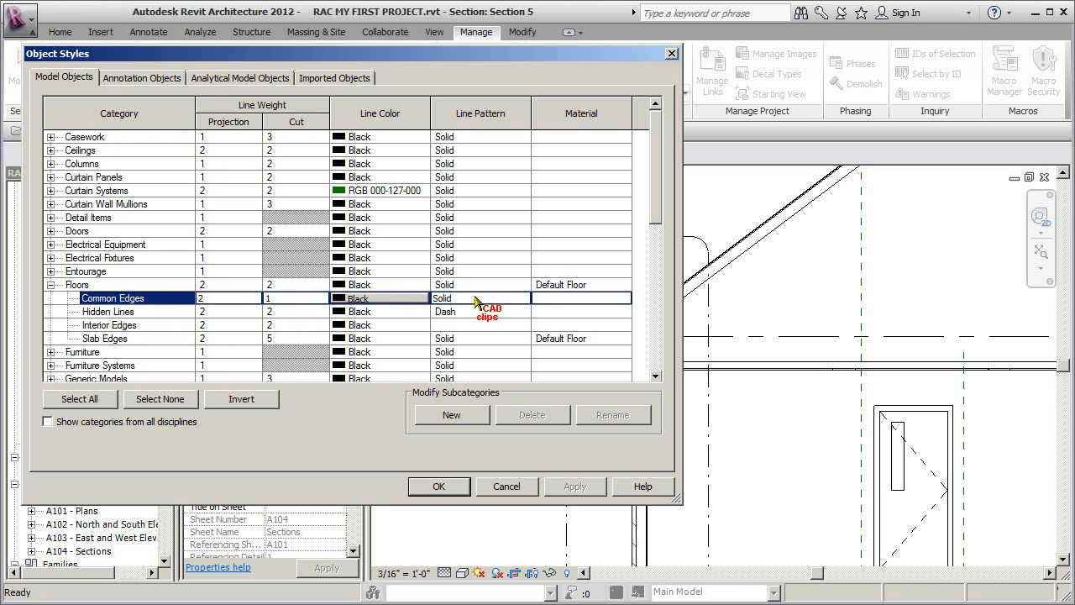
Set the Floors Hidden Lines subcategory to cut line weight 1 and line color Red, then apply and close the object styles.
left_click(108, 311)
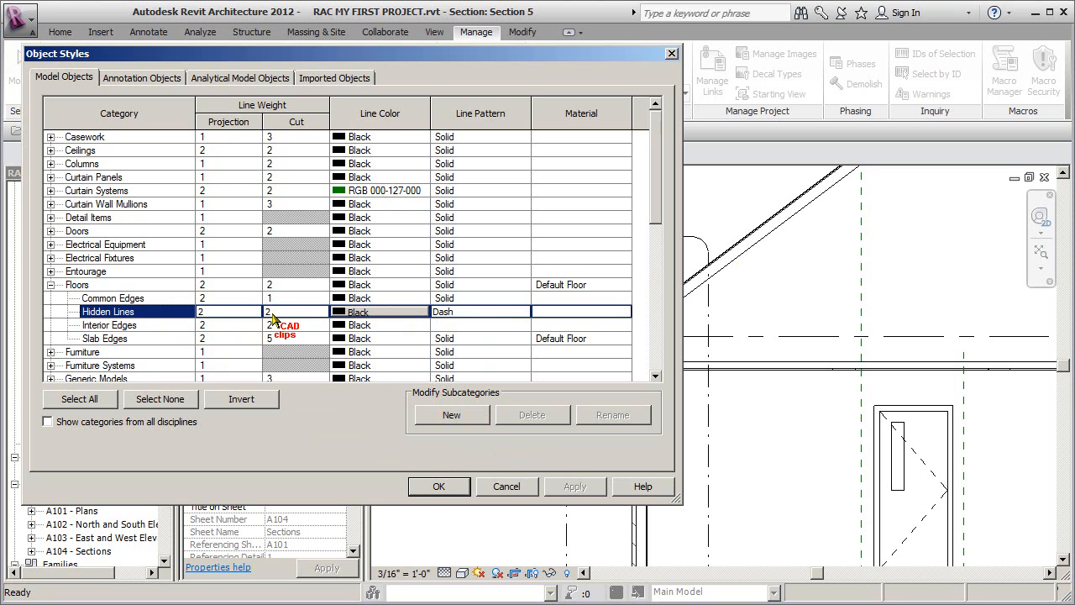
left_click(322, 311)
left_click(285, 328)
left_click(384, 314)
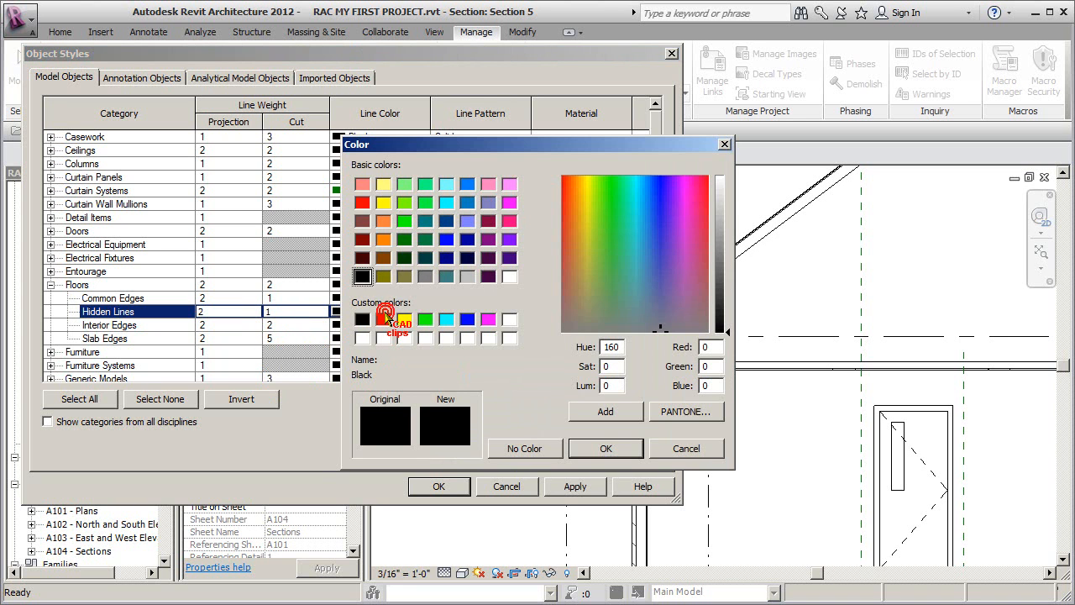
left_click(362, 203)
left_click(617, 448)
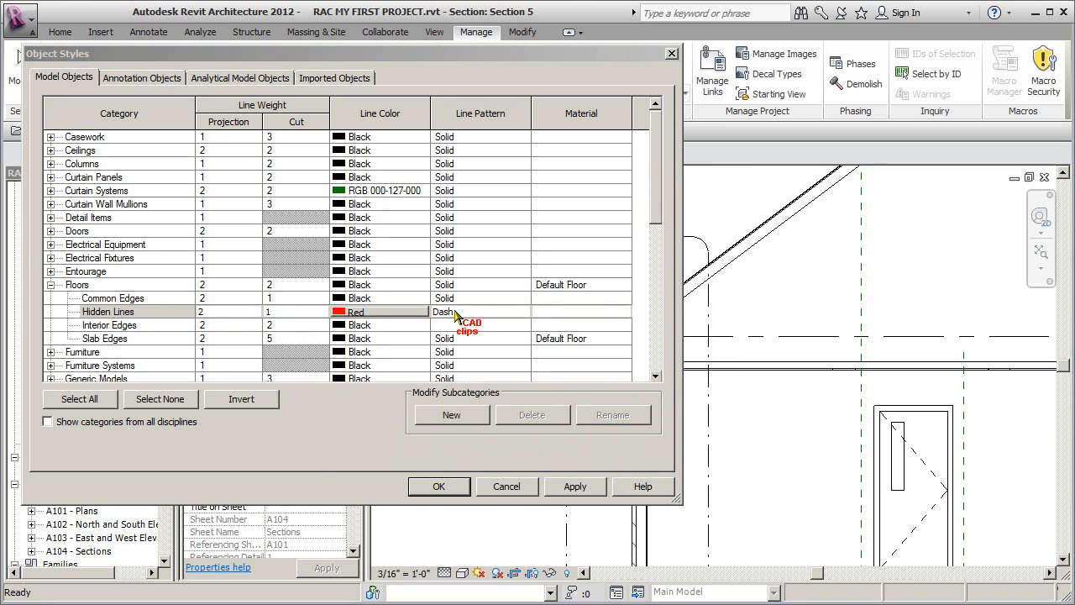
left_click(575, 485)
left_click(438, 485)
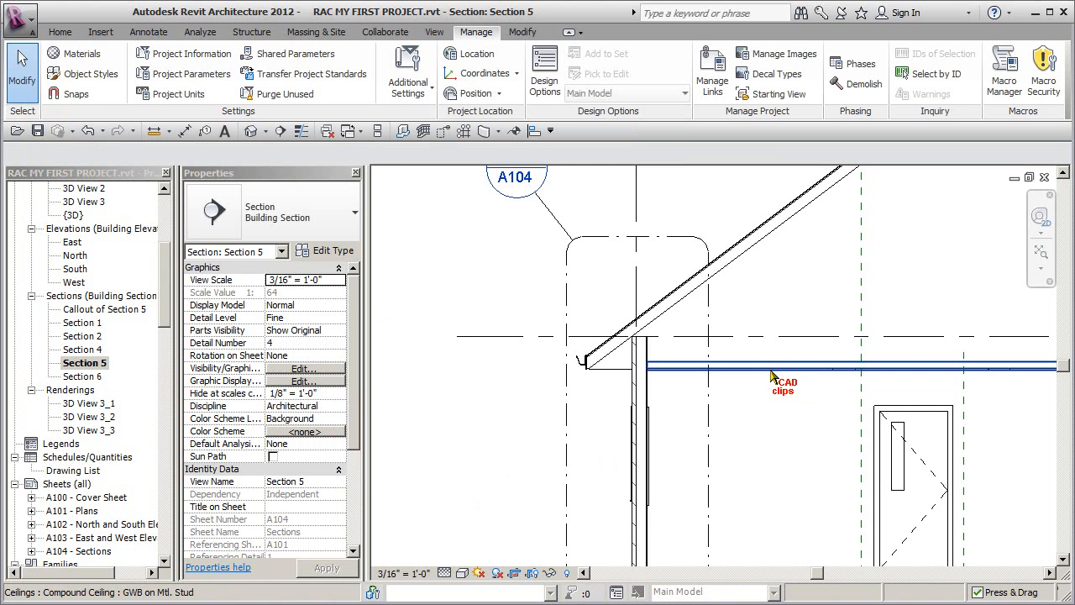
Sketch a rectangular Diagonal Crosshatch filled region boundary about 5'-6" by 3'-11" across the intermediate floor in Section 5.
scroll(772, 412, "up", 8)
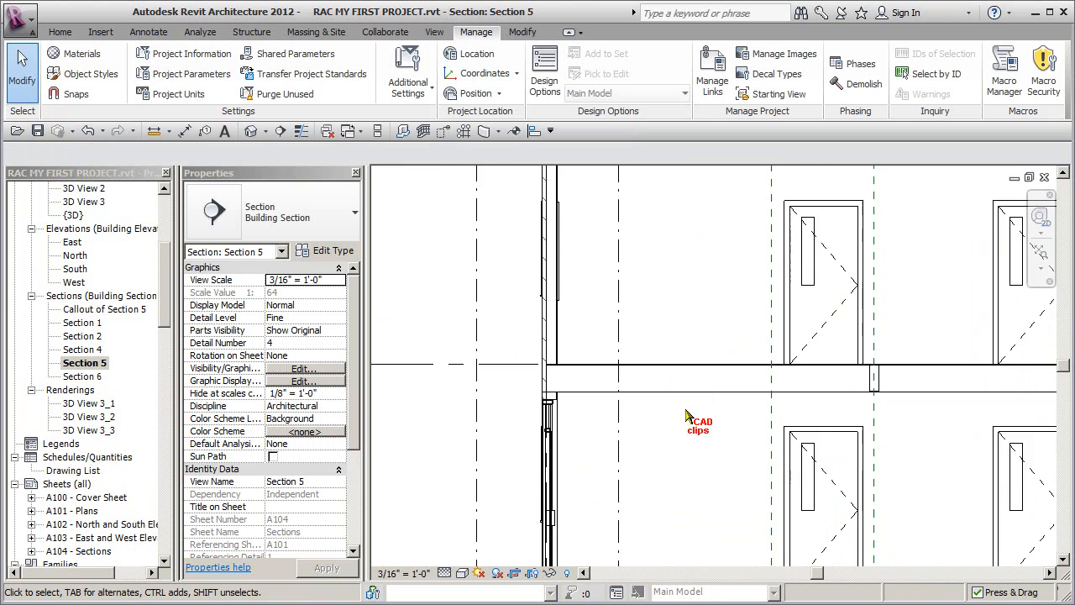
middle_click_drag(685, 407, 697, 428)
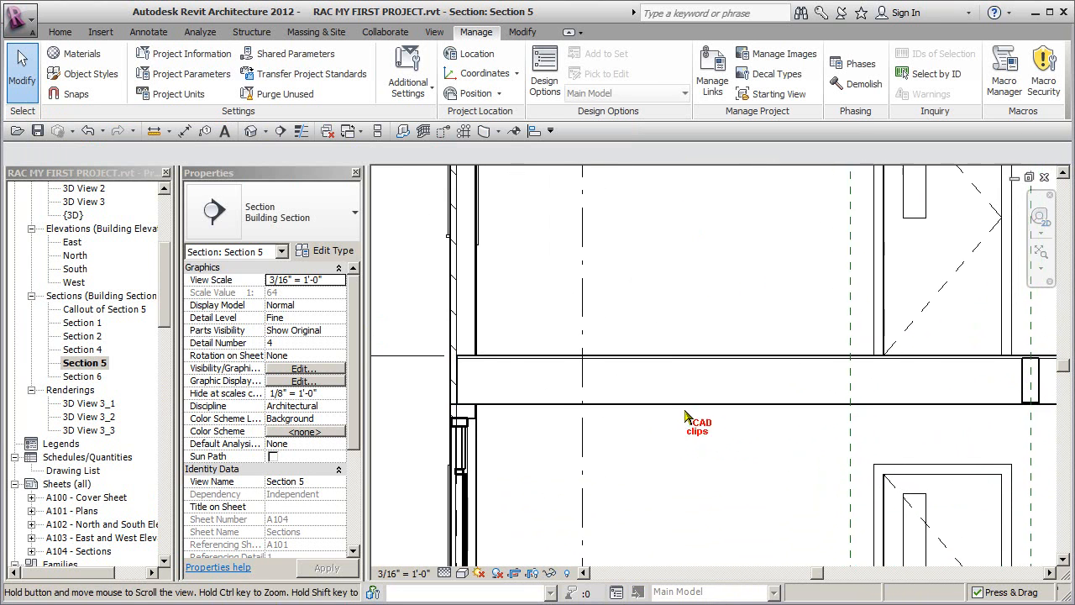
left_click(435, 33)
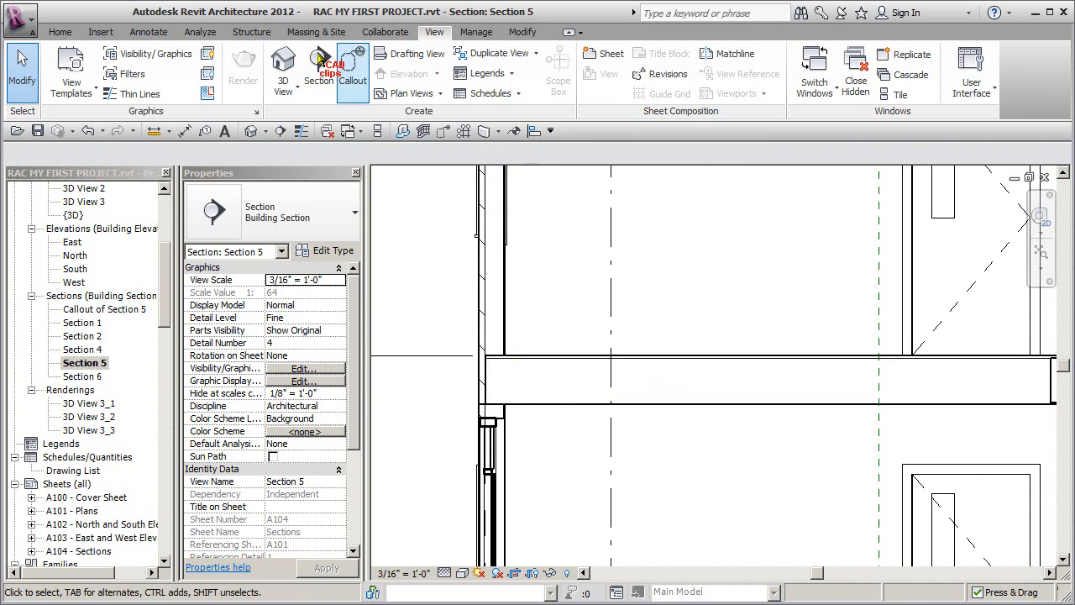
left_click(150, 32)
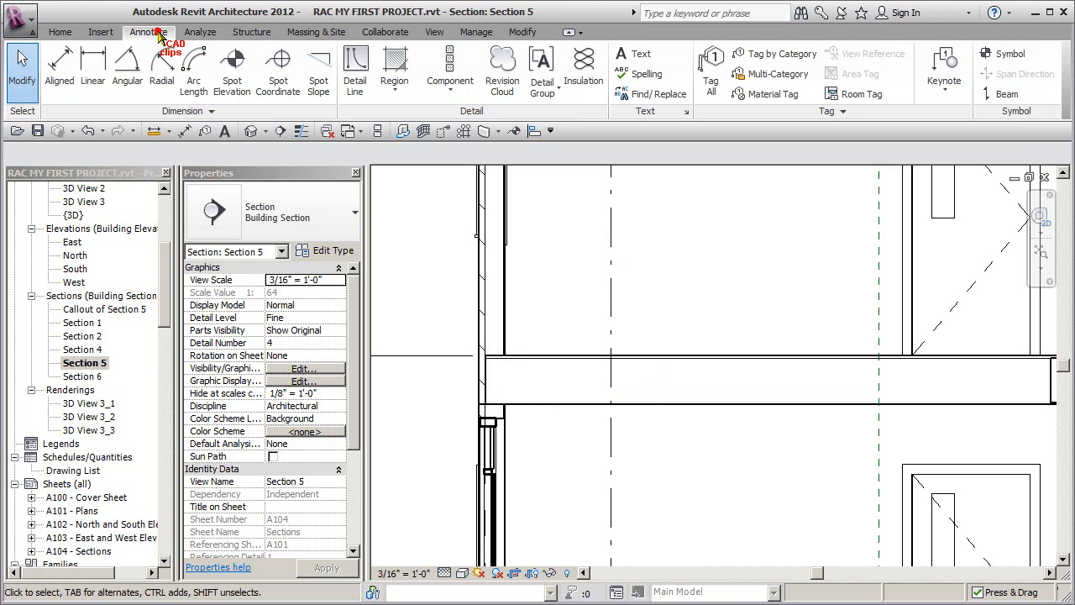
left_click(394, 65)
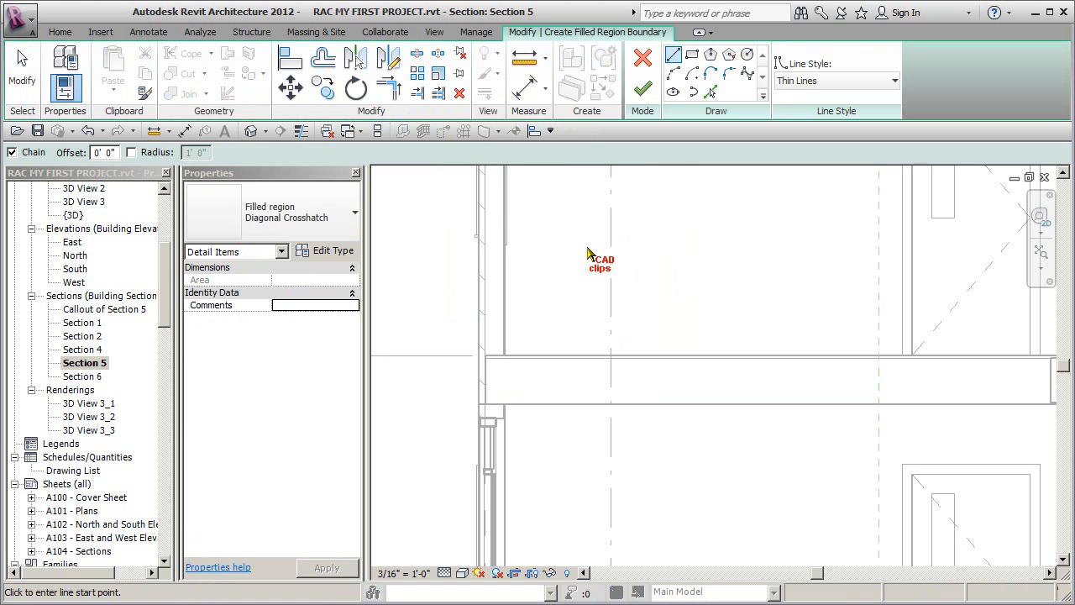
left_click(691, 55)
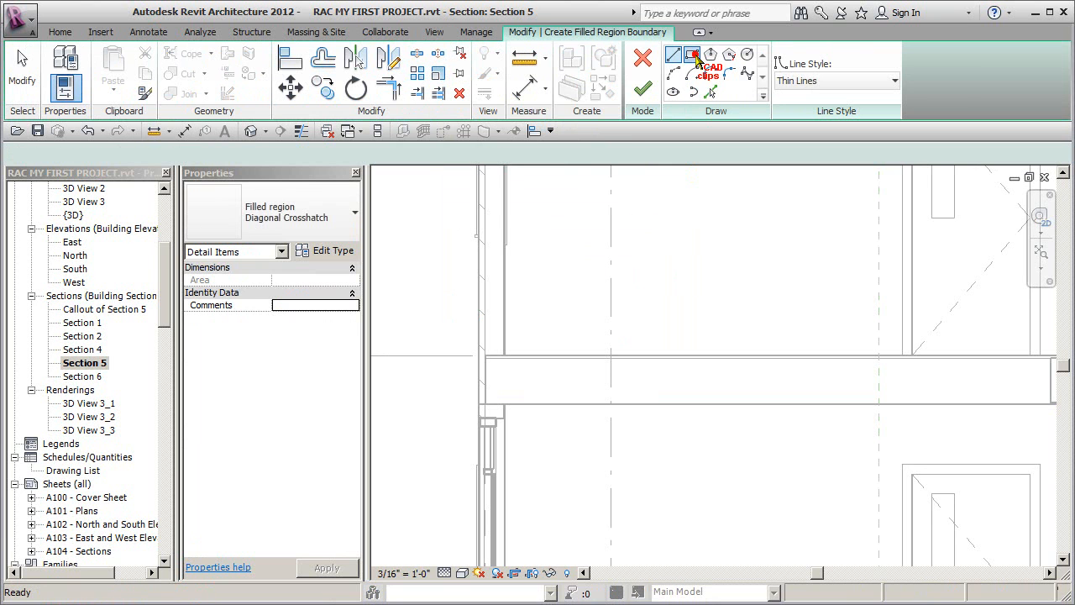
left_click(341, 217)
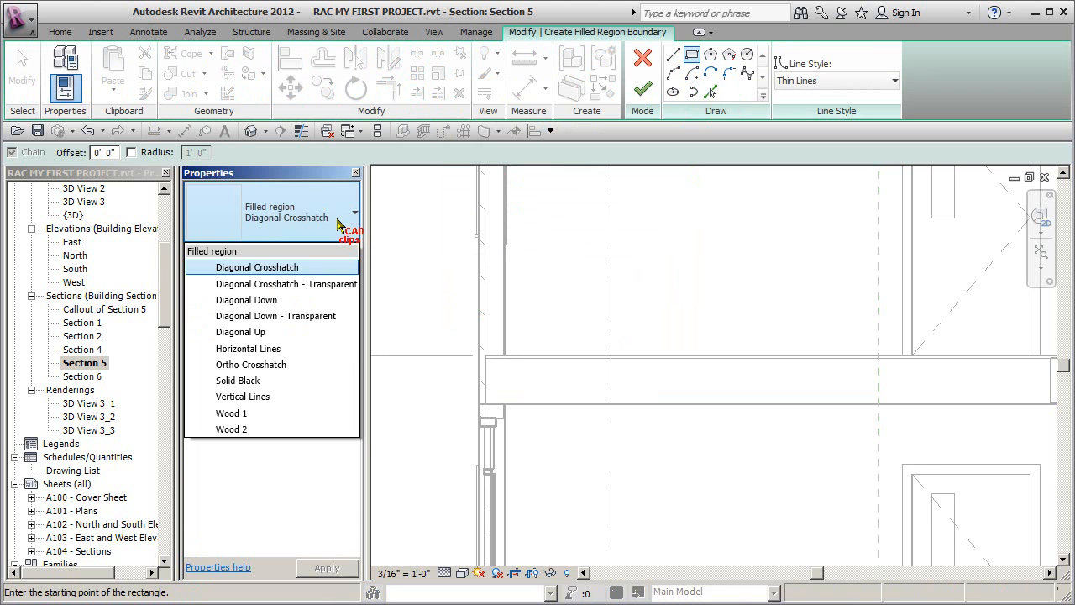
left_click(339, 223)
left_click(576, 300)
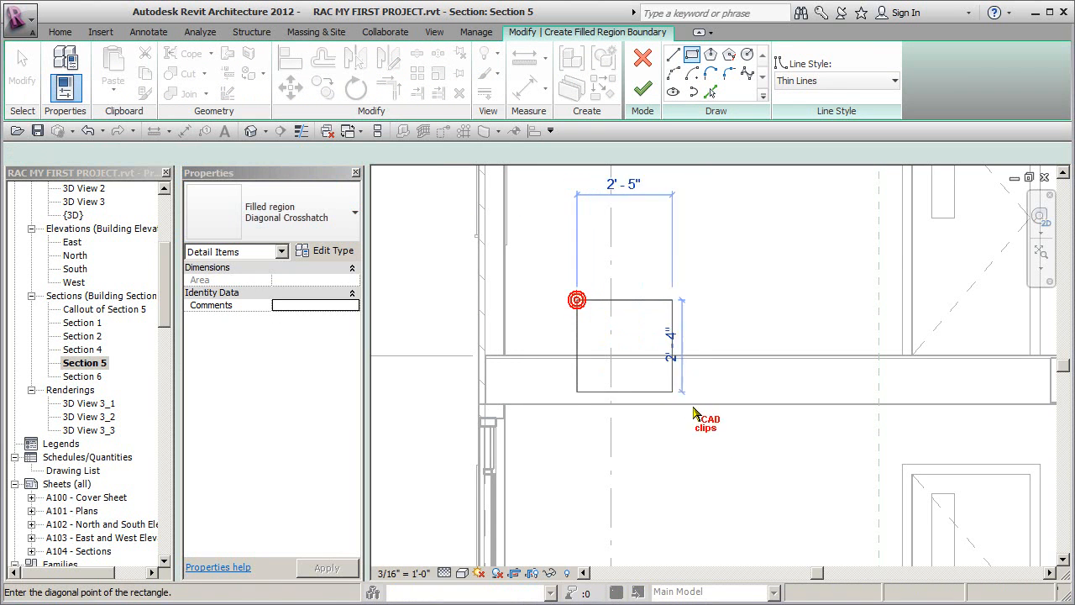
left_click(793, 453)
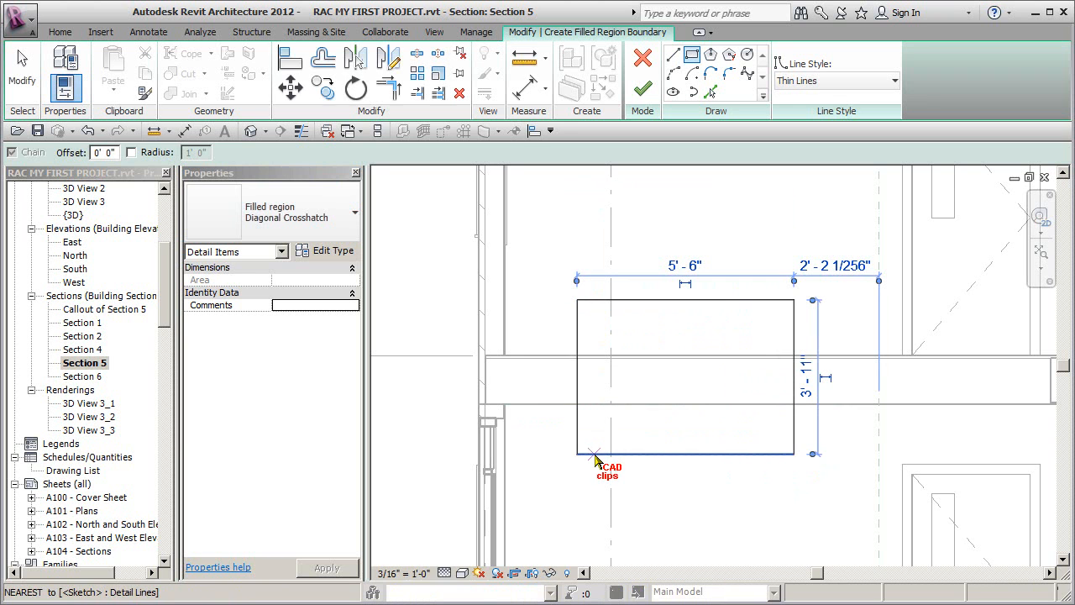
Finish the rectangular Diagonal Crosshatch filled region over the floor and send it to the back of the draw order.
left_click(642, 88)
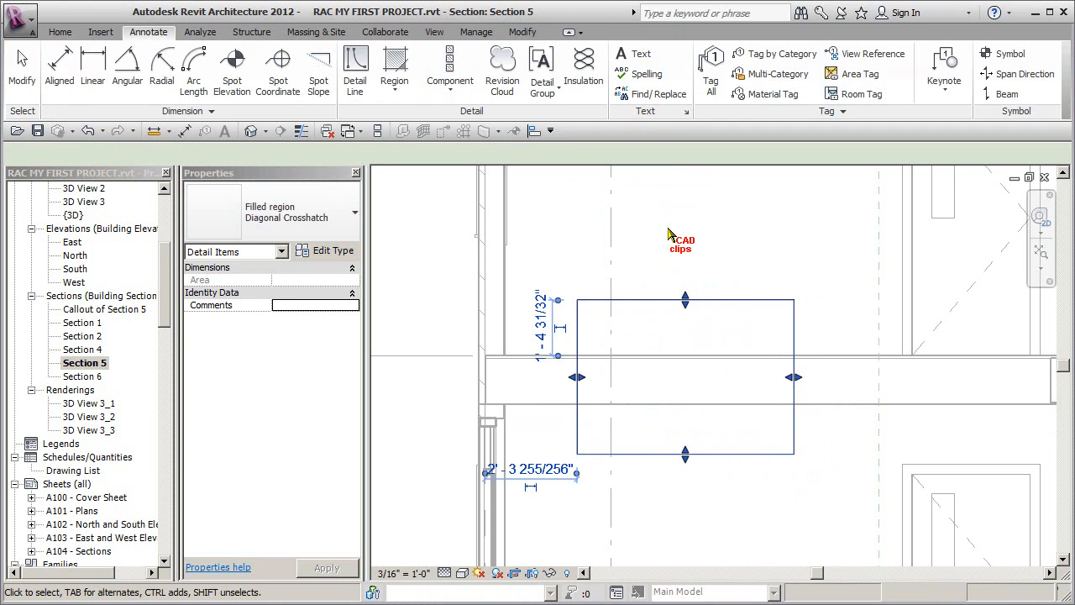
left_click(668, 229)
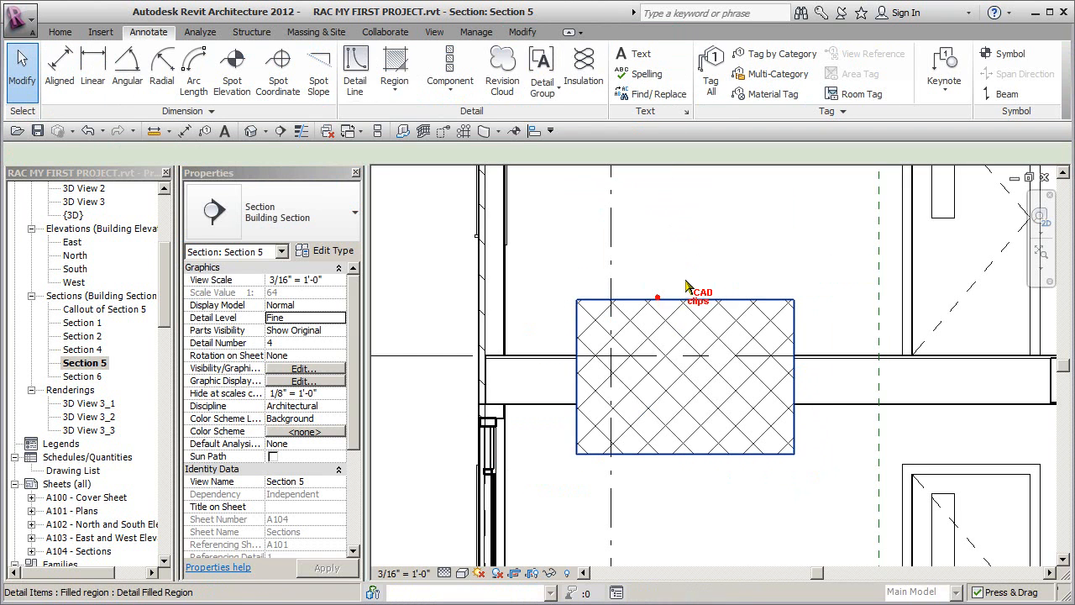
left_click(662, 300)
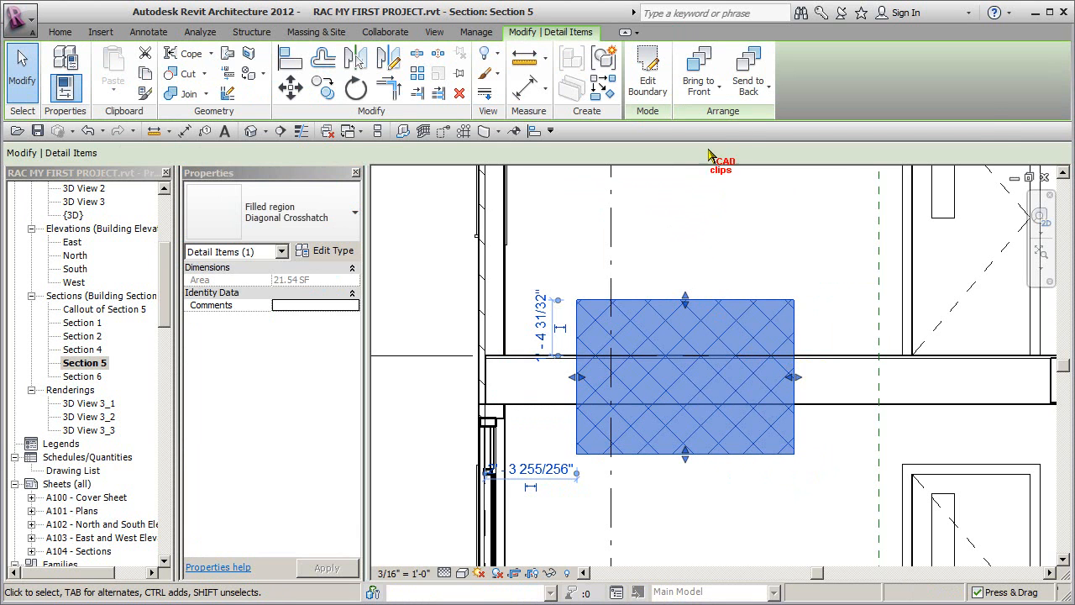
left_click(746, 88)
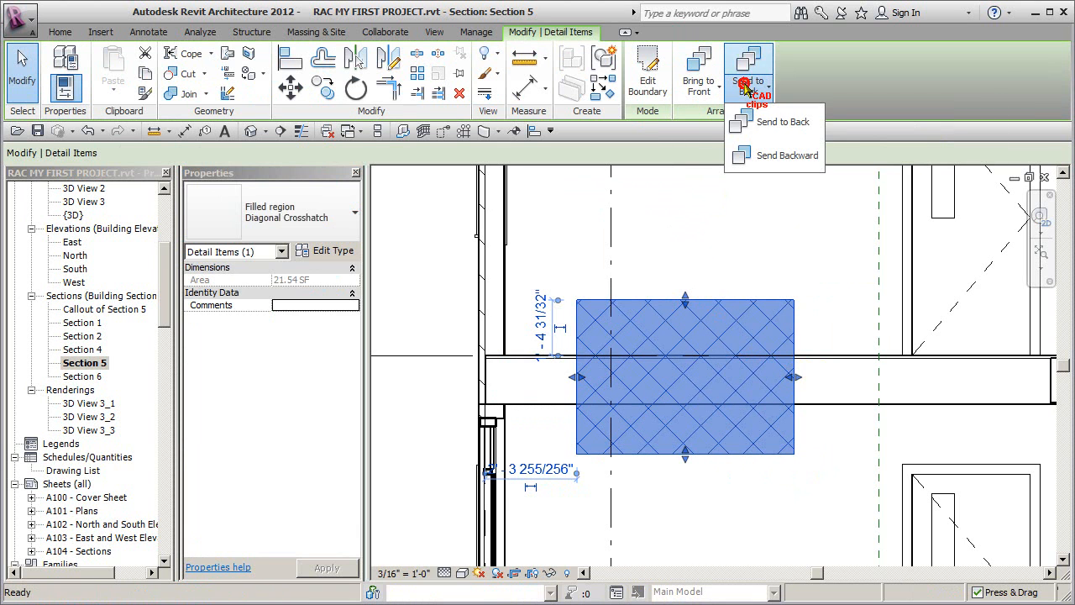
left_click(779, 124)
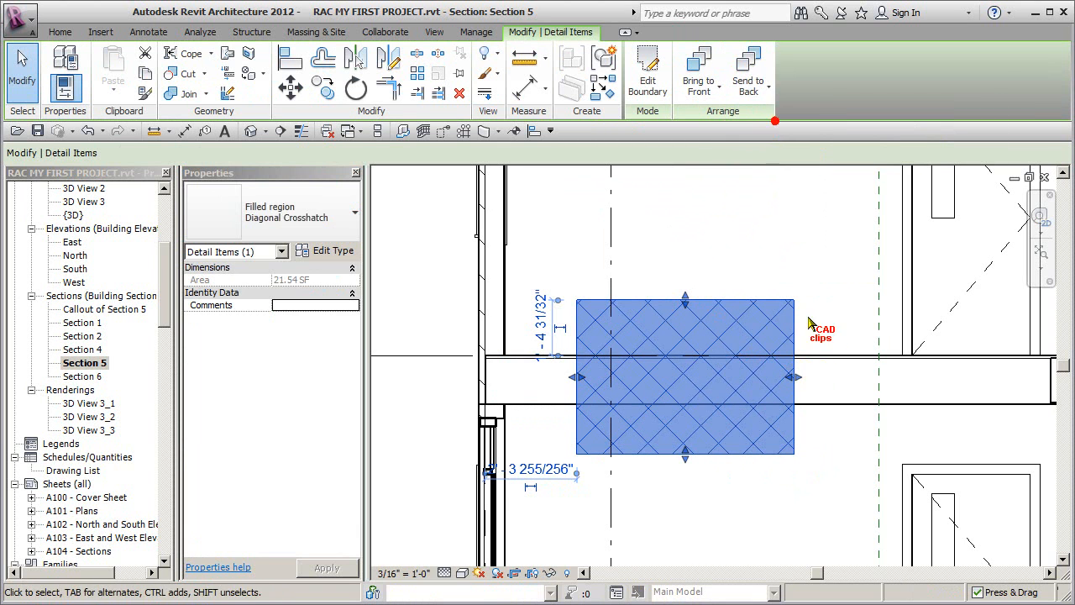
left_click(820, 360)
left_click(813, 286)
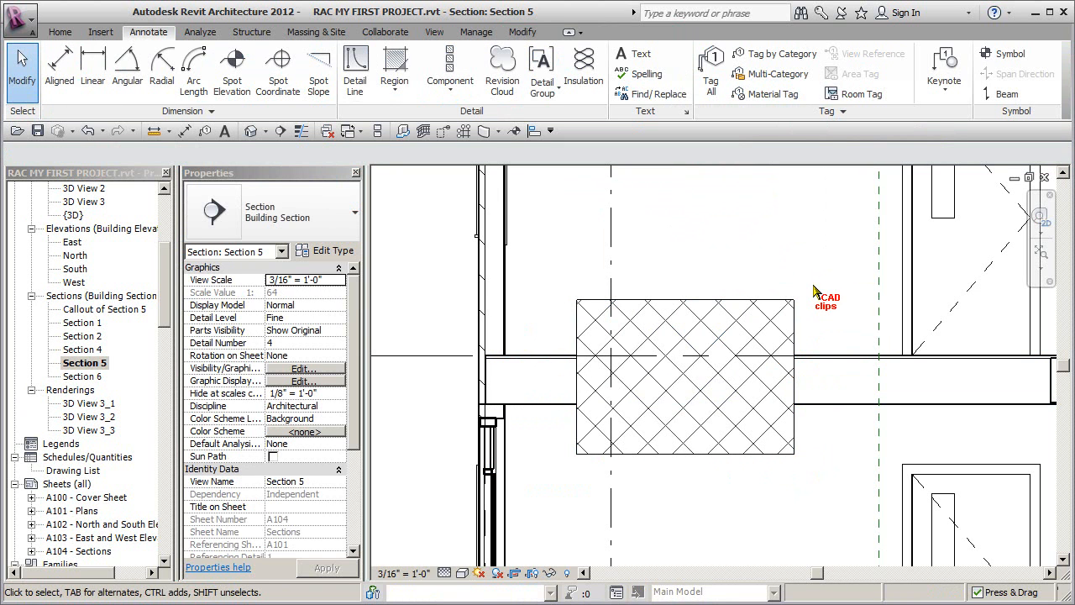
Send the crosshatch filled region backward one level in the draw order.
left_click(800, 324)
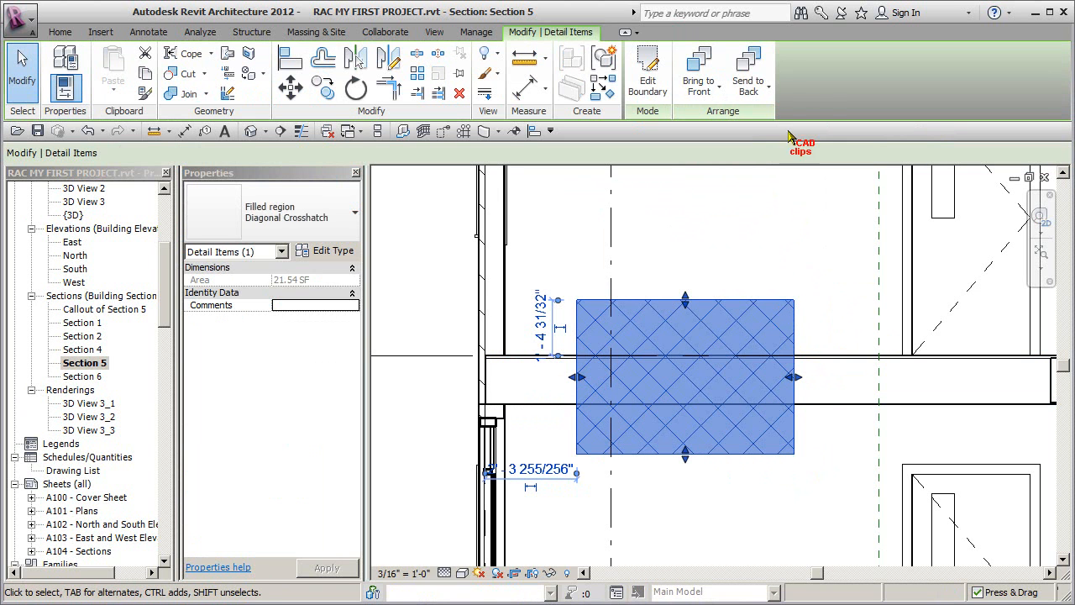
left_click(766, 86)
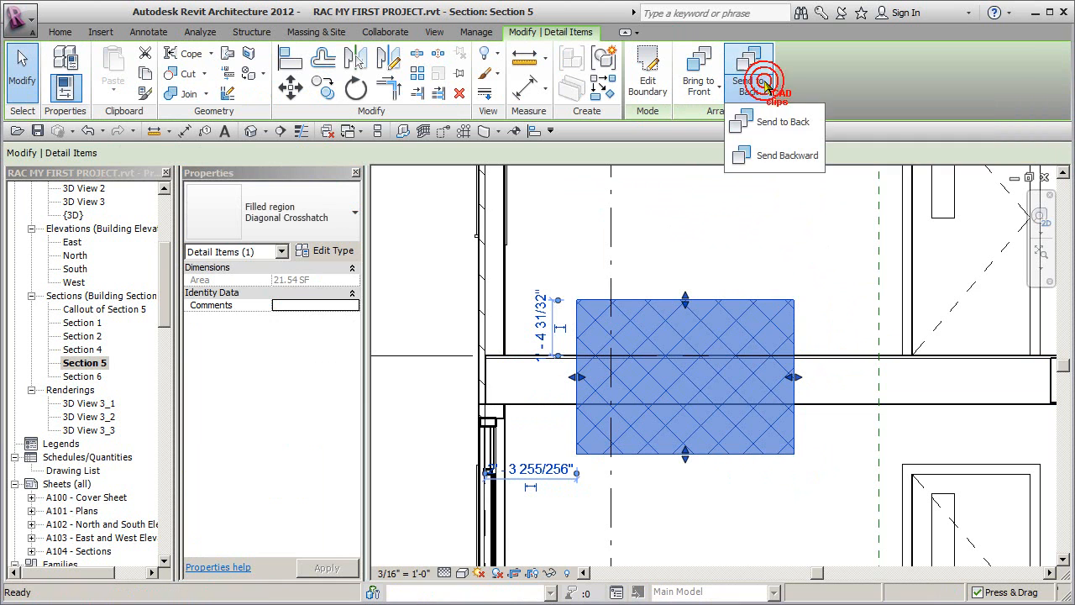
left_click(787, 156)
left_click(824, 357)
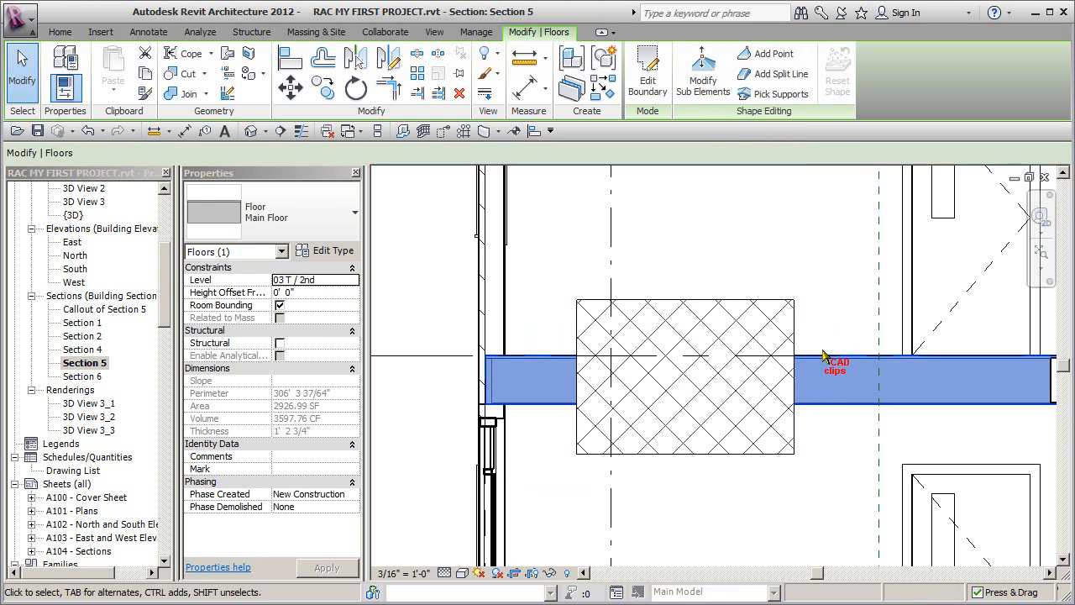
left_click(822, 336)
Show the hidden lines of the Main Floor through the crosshatch filled region.
middle_click_drag(820, 335, 734, 284)
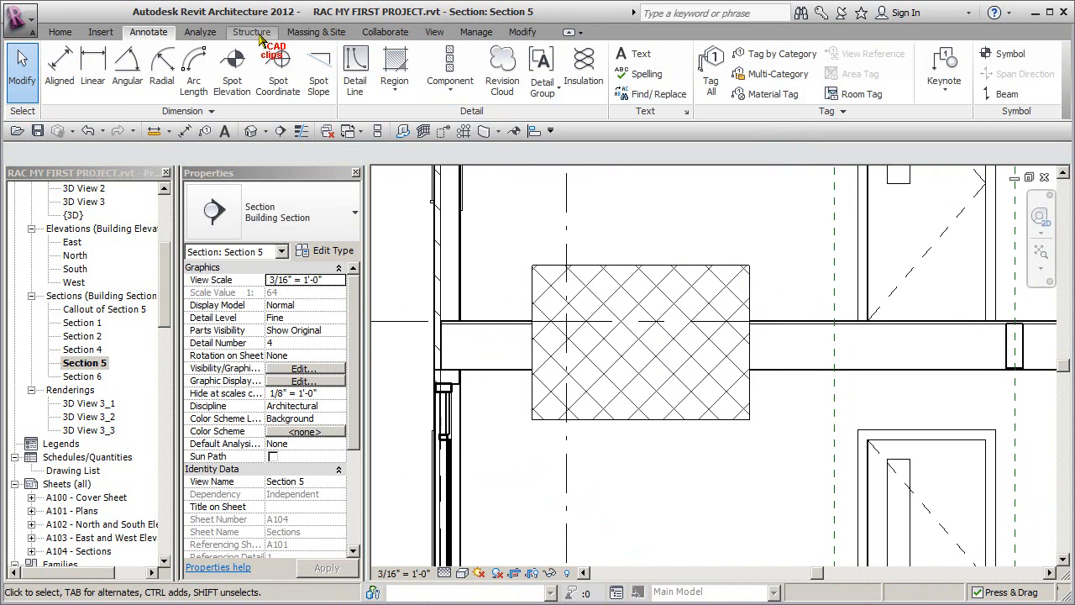
left_click(434, 32)
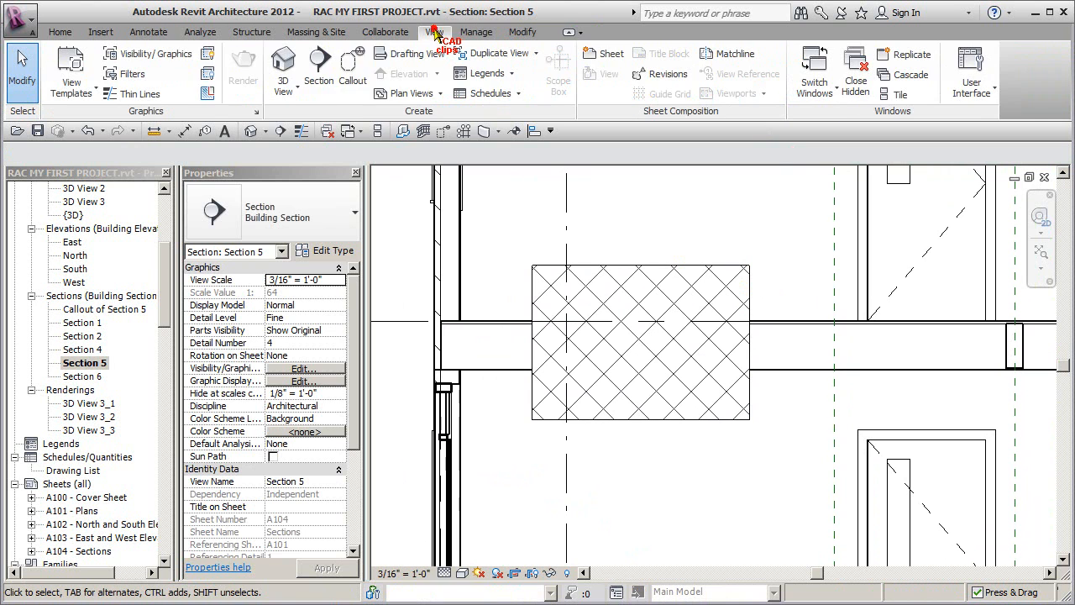
left_click(207, 54)
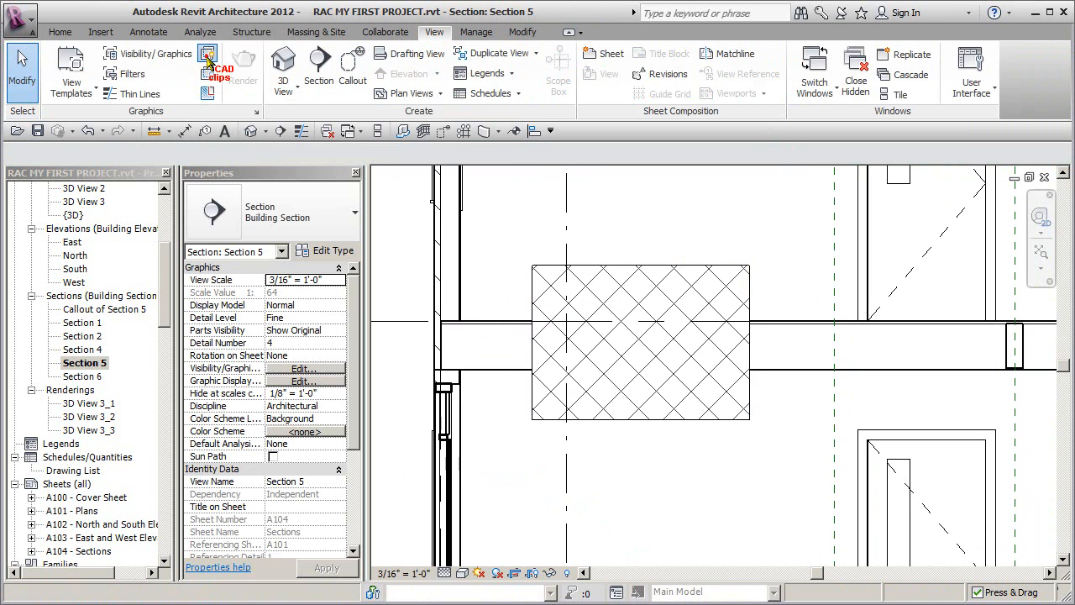
left_click(546, 275)
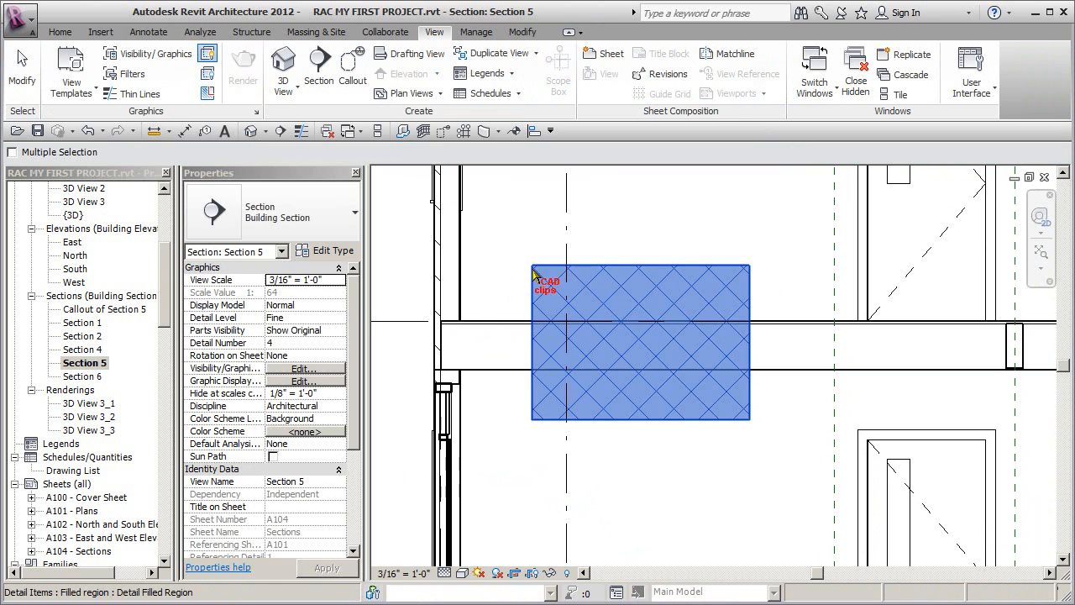
left_click(502, 321)
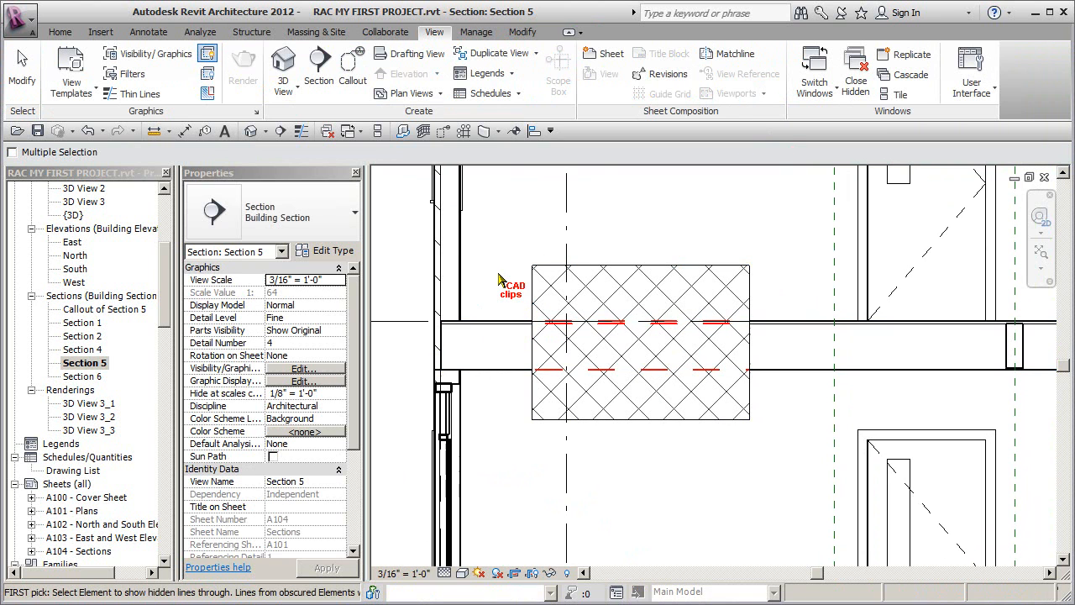
left_click(498, 267)
Set the line color of the Floors Hidden Lines subcategory to Black in the object styles, then apply and close.
middle_click_drag(454, 299, 524, 298)
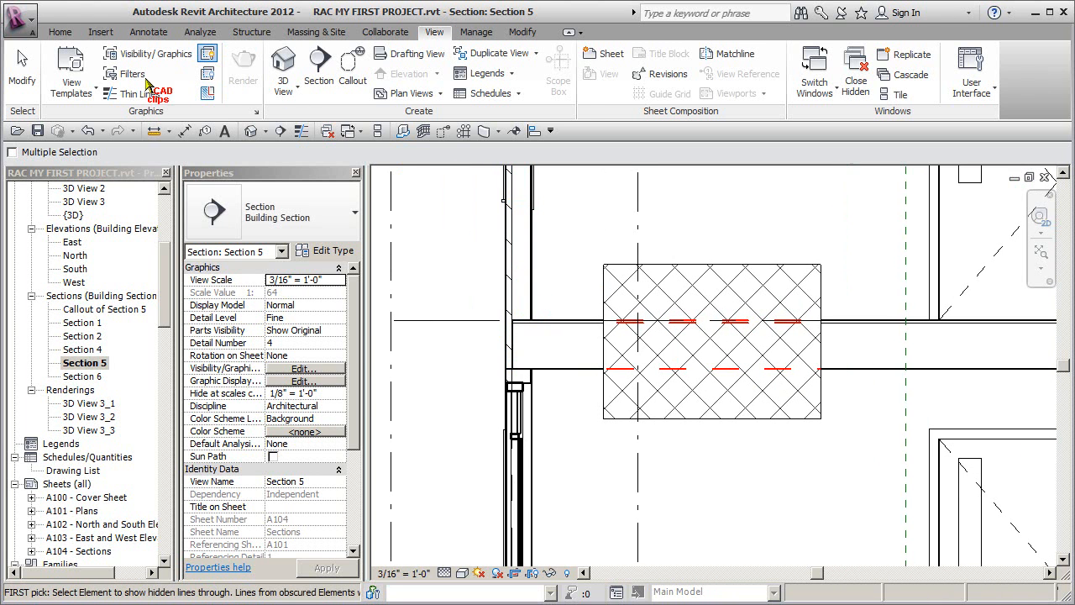
left_click(458, 38)
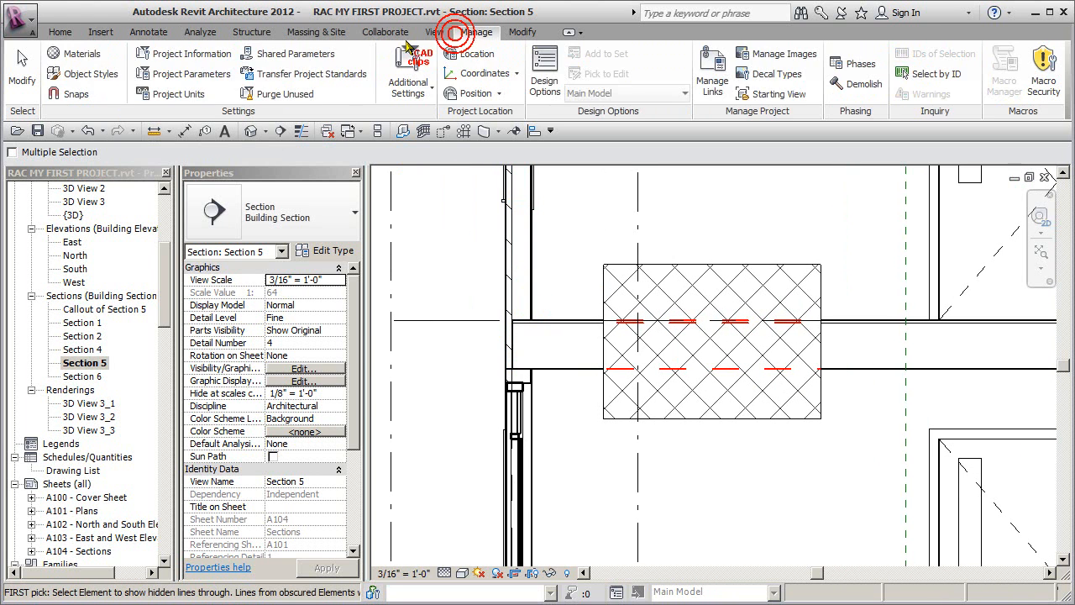
left_click(89, 74)
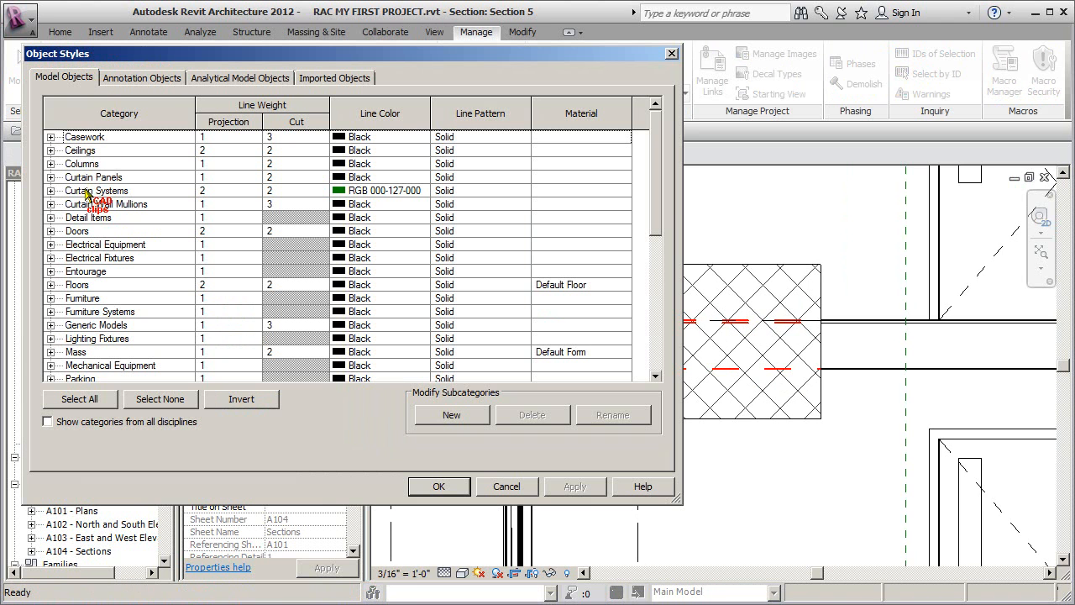
left_click(50, 285)
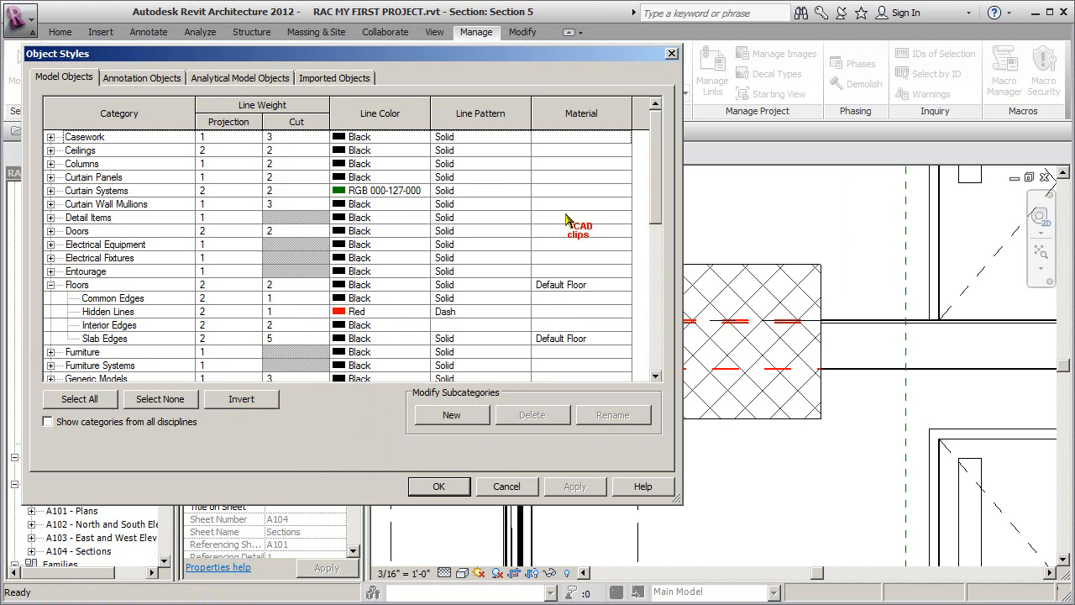
left_click_drag(332, 55, 340, 101)
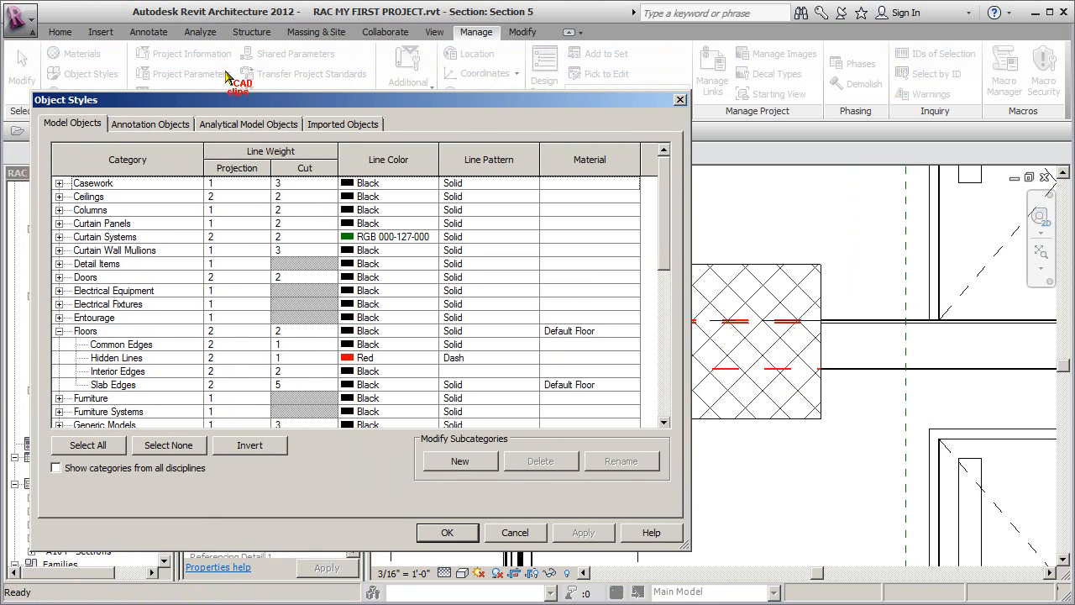
left_click_drag(262, 104, 255, 49)
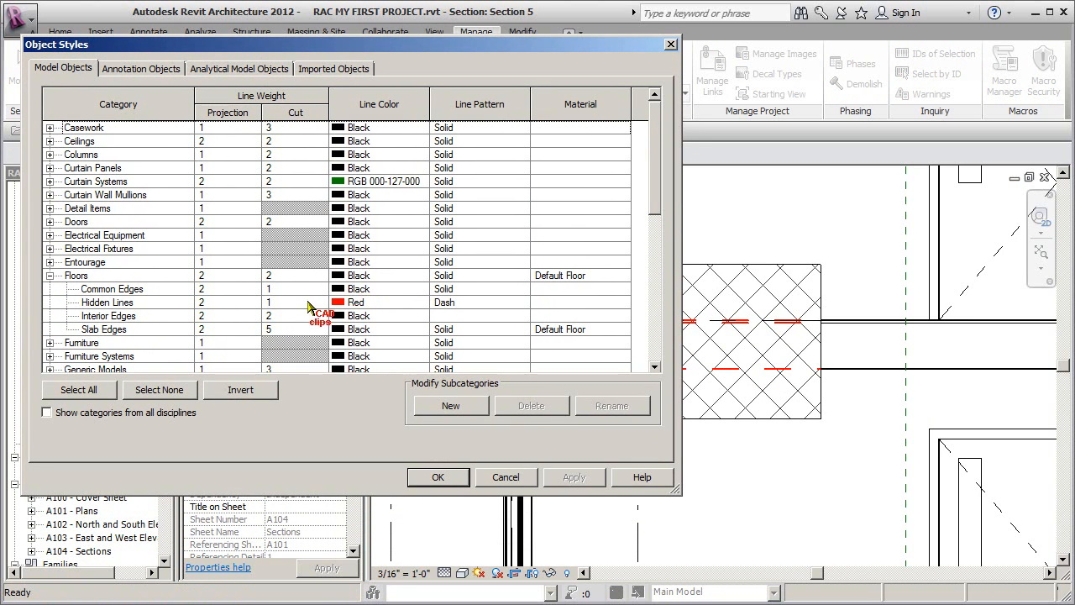
left_click(362, 302)
left_click(361, 302)
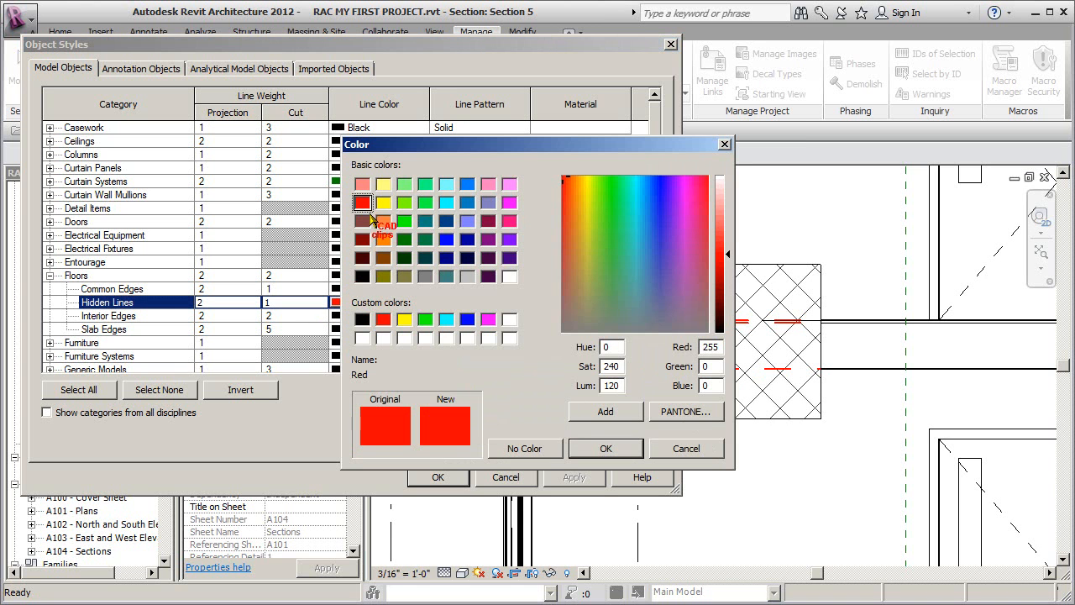
left_click(362, 277)
left_click(605, 448)
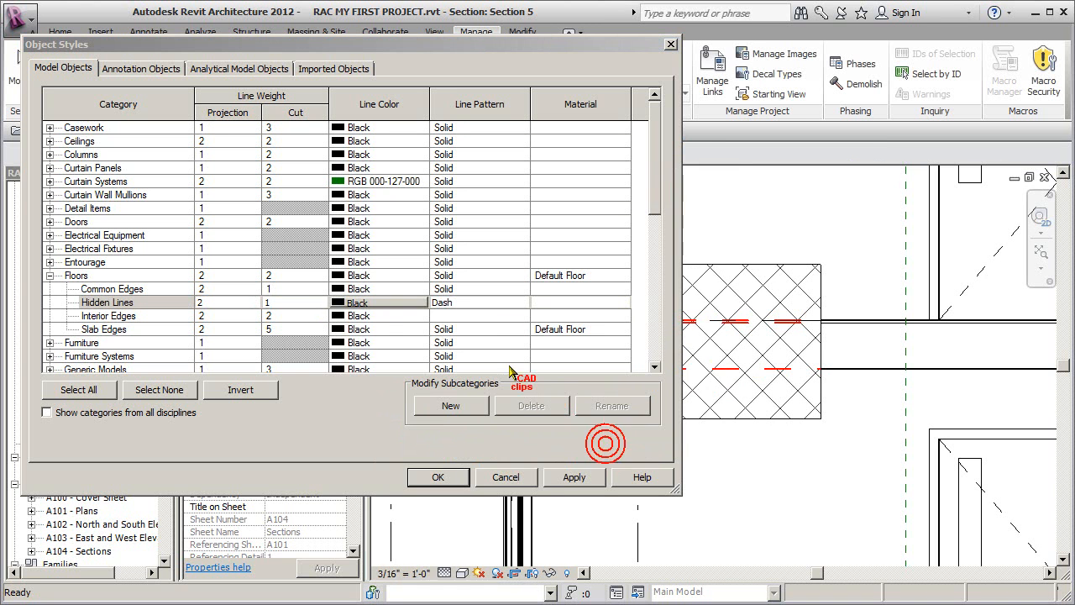
left_click(573, 476)
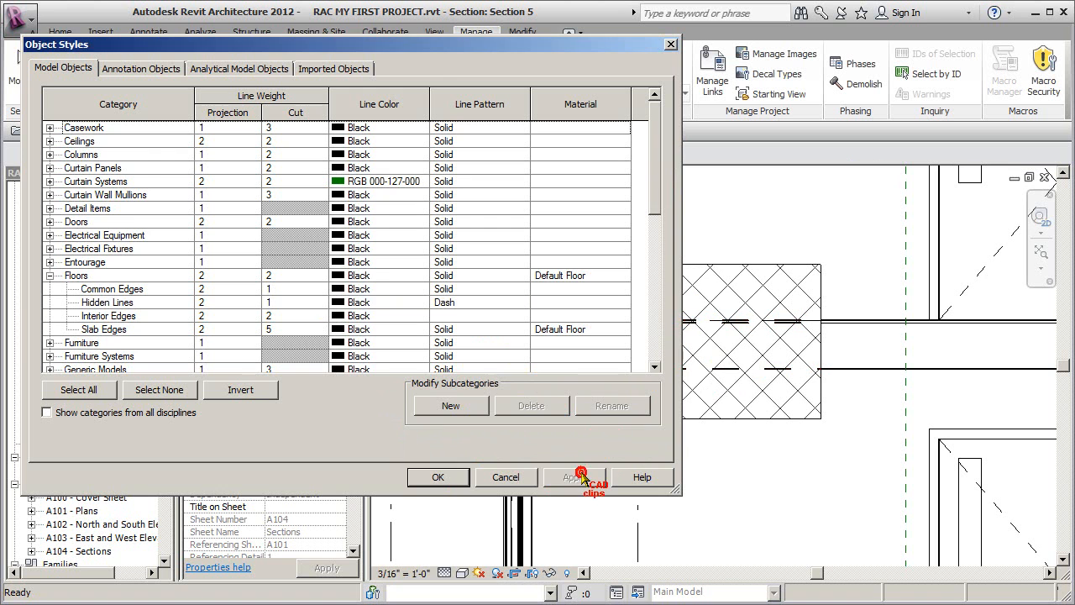
left_click(438, 477)
Move the crosshatch filled region off the floor onto the exterior wall, with its upper edge about 6'-0" above the floor level.
scroll(591, 474, "down", 4)
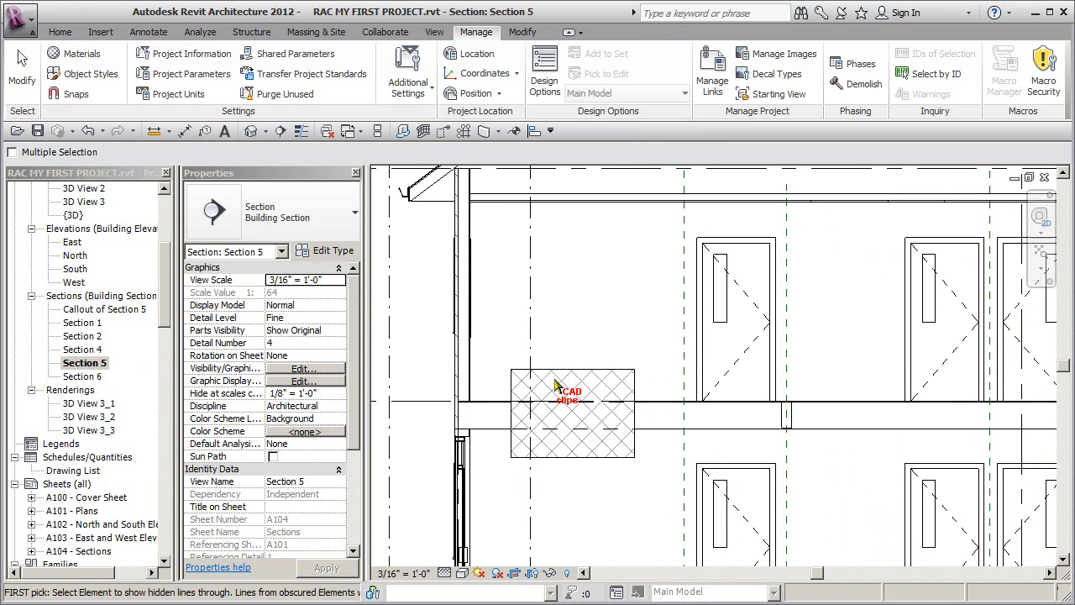
key("Escape")
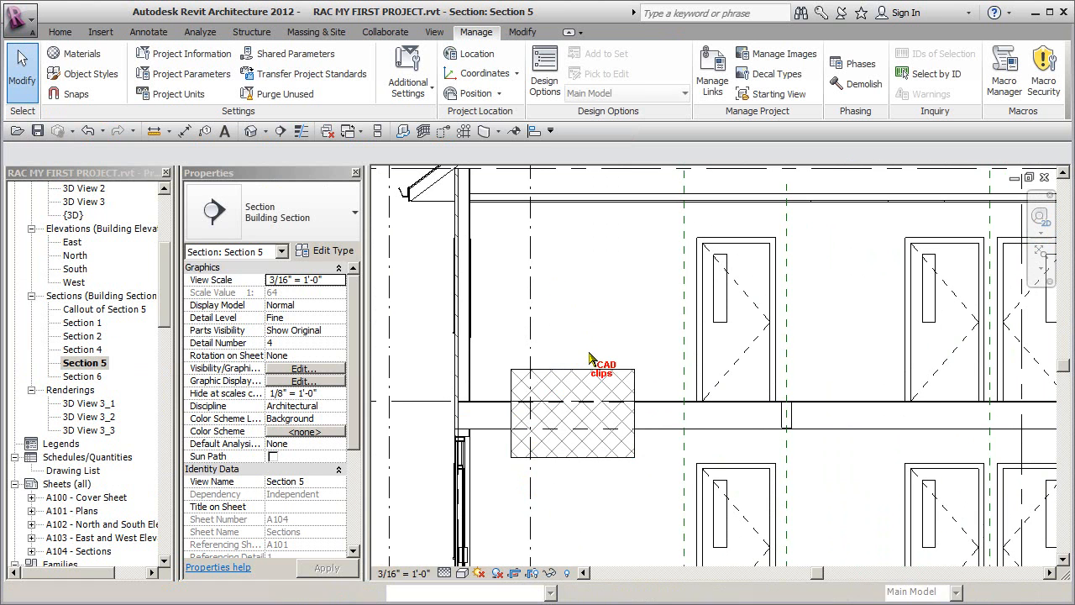
mouse_move(579, 374)
left_mouse_down()
mouse_move(569, 307)
mouse_move(464, 269)
left_mouse_up()
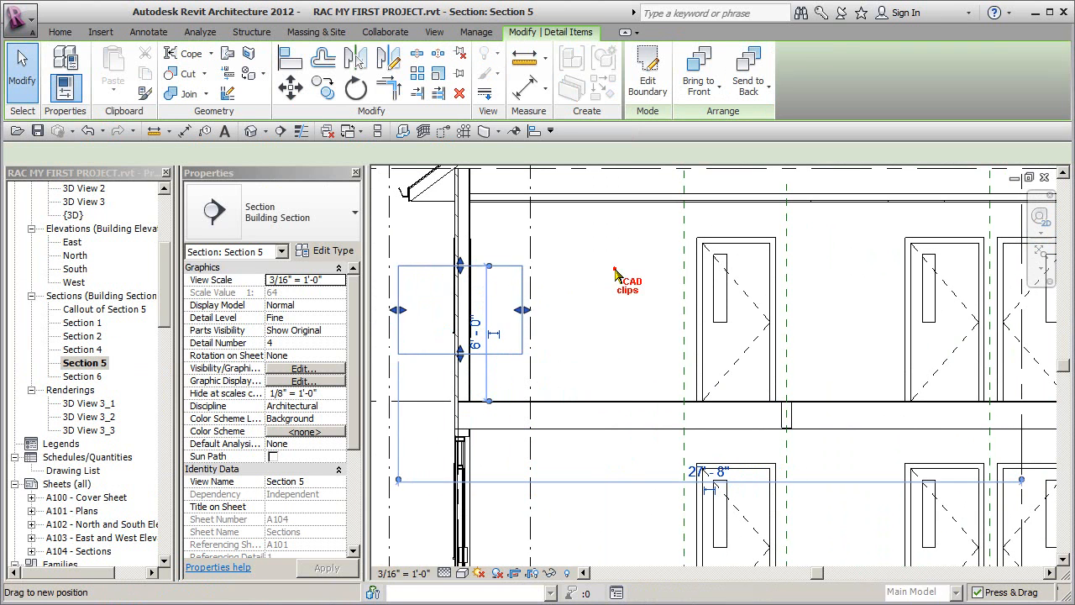
left_click(615, 270)
middle_click_drag(577, 282, 631, 270)
scroll(612, 297, "up", 3)
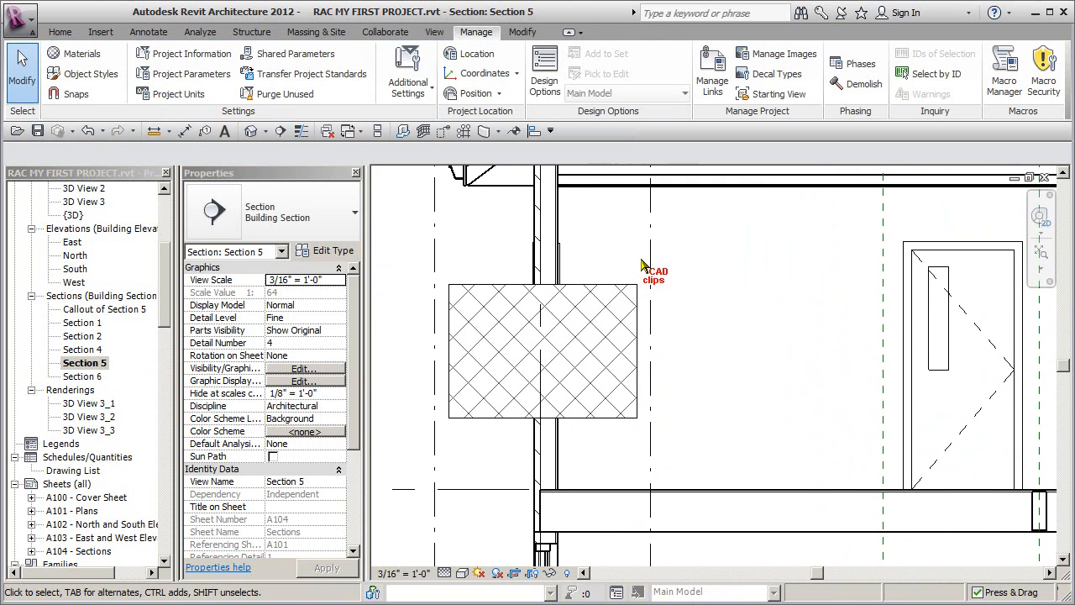
Set the Background of the Diagonal Crosshatch filled region type to Transparent and apply it.
left_click(579, 288)
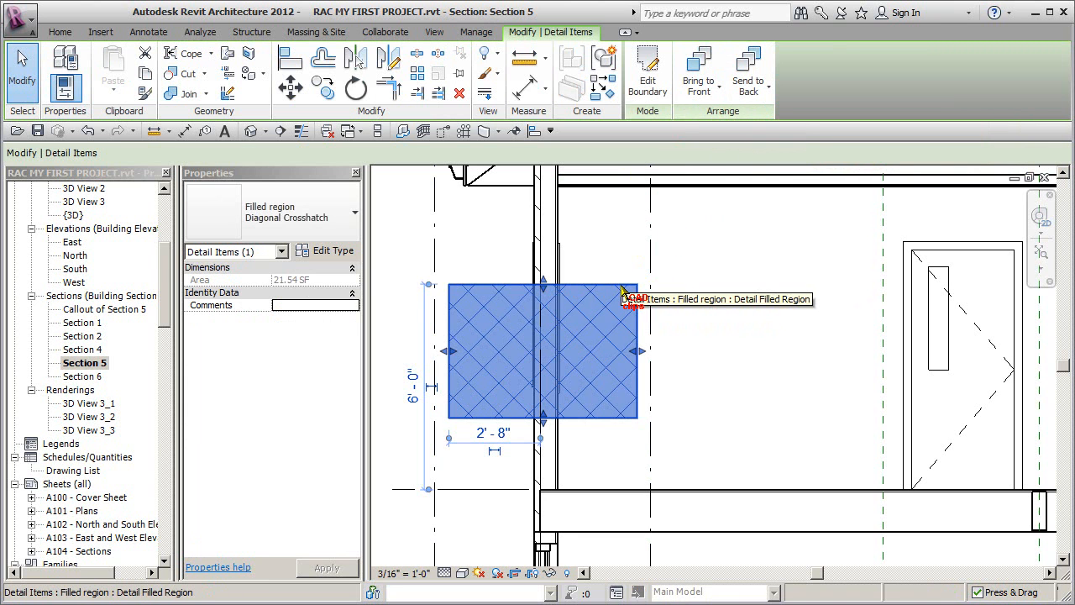
left_click(335, 251)
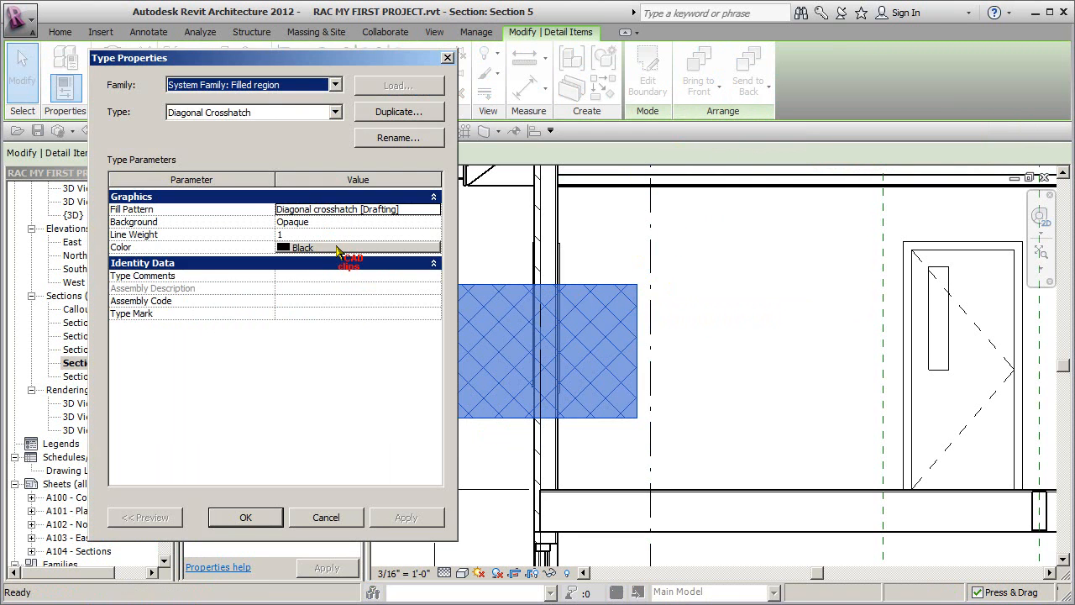
left_click(433, 221)
left_click(434, 222)
left_click(307, 246)
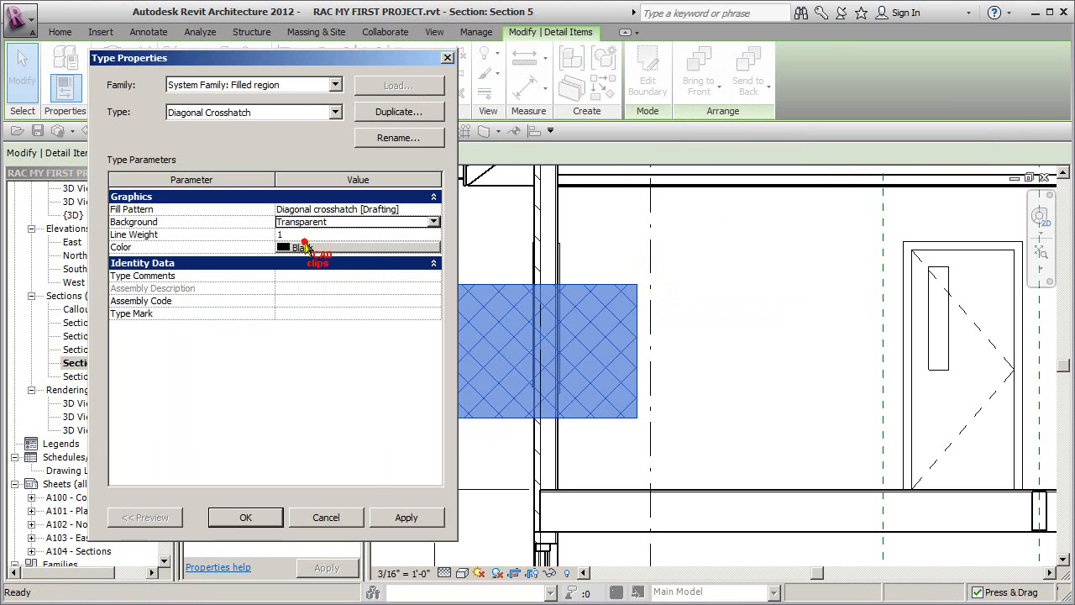
left_click(406, 517)
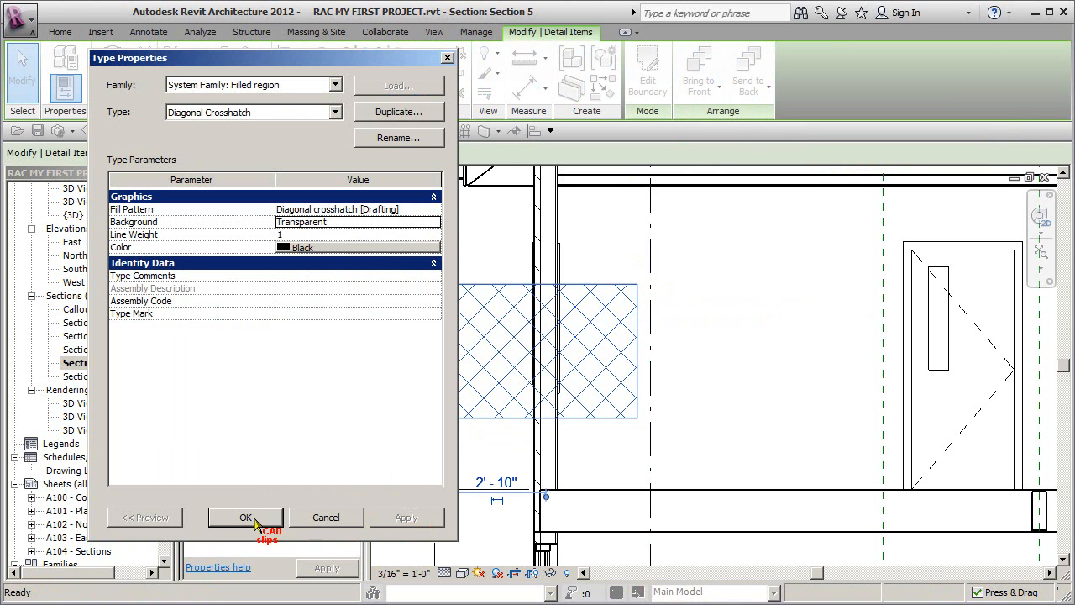
left_click(245, 517)
left_click(756, 344)
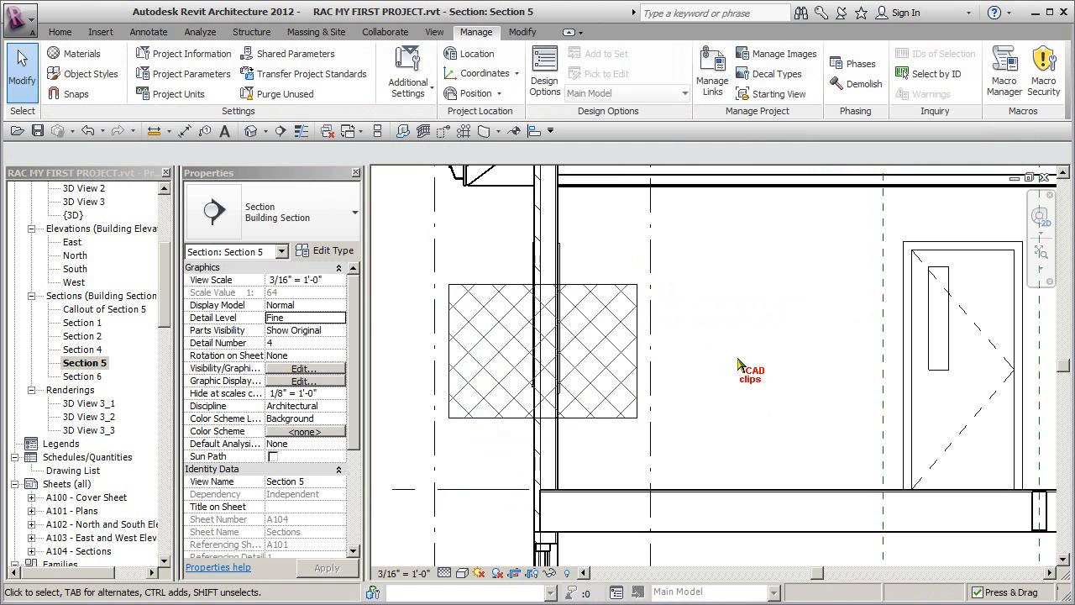
Set the Background of the Diagonal Crosshatch filled region type back to Opaque.
left_click(634, 293)
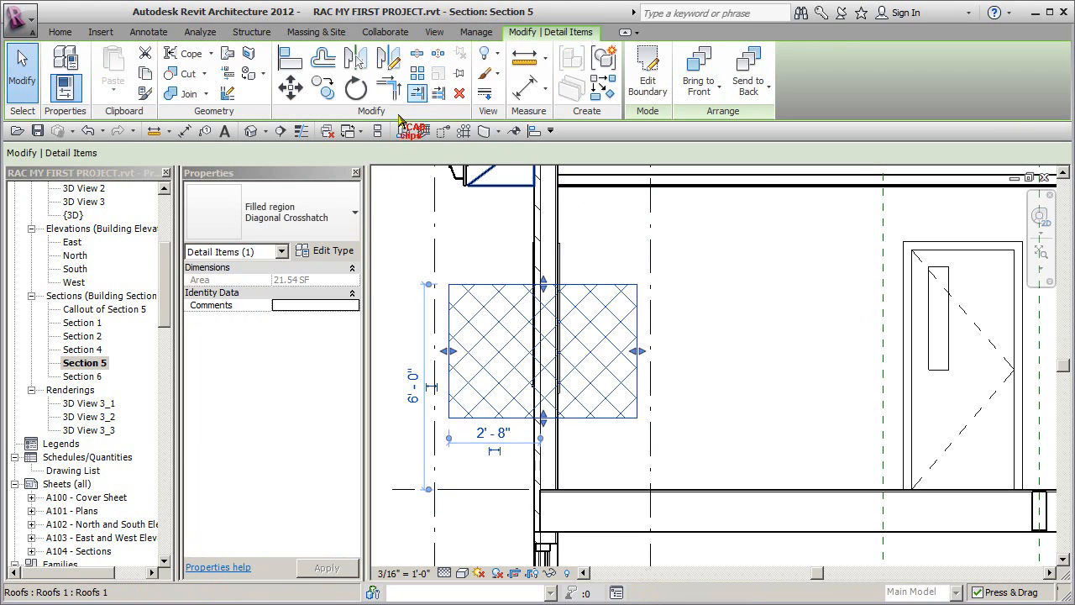
left_click(344, 252)
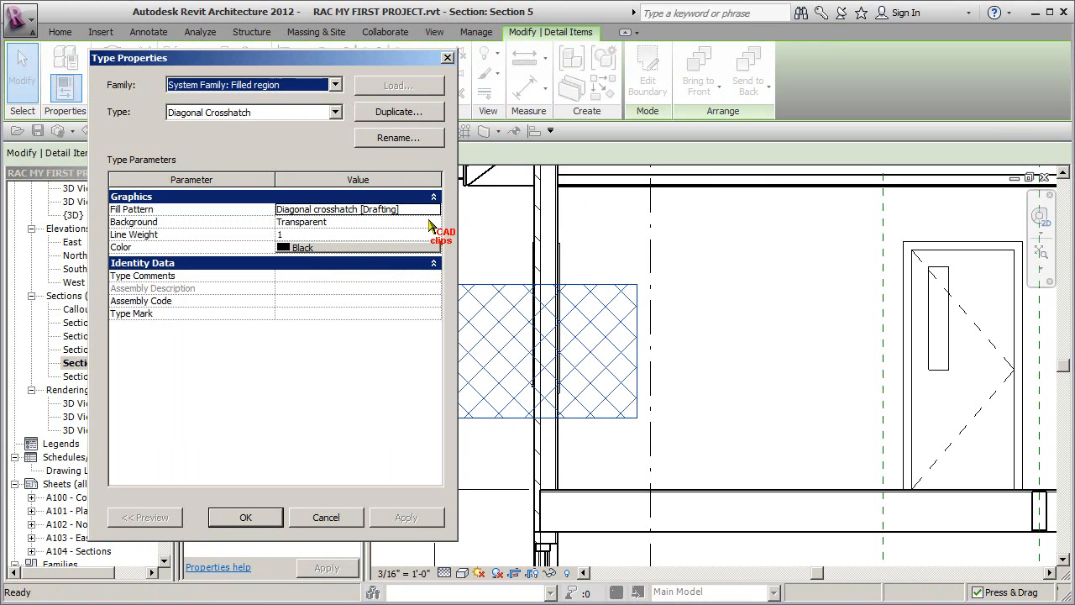
left_click(432, 222)
left_click(296, 234)
left_click(245, 518)
left_click(755, 346)
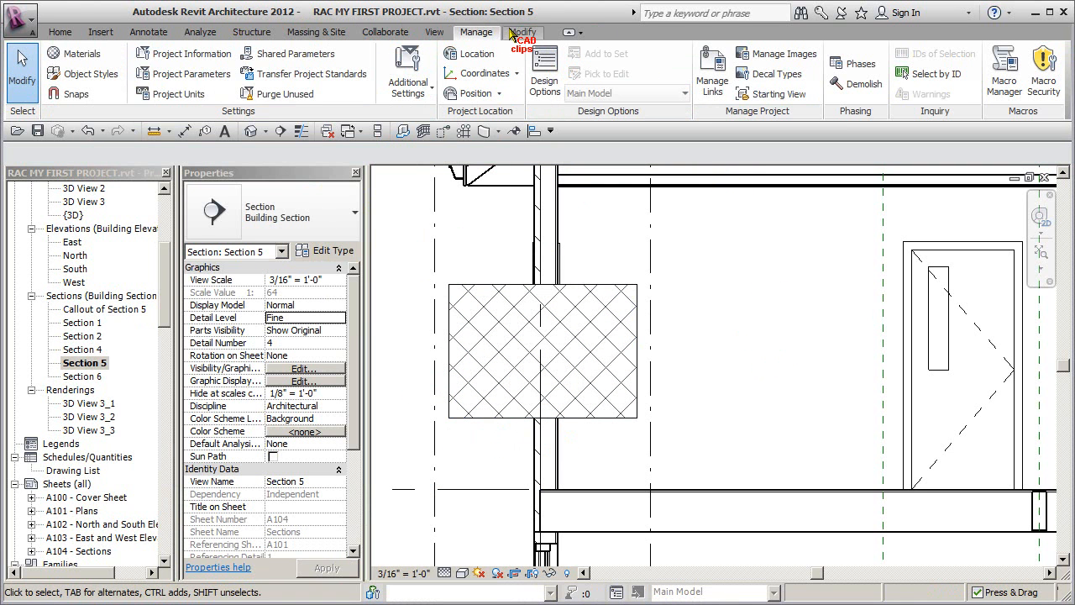
Show the exterior wall's hidden lines through the crosshatch filled region with the Show Hidden Lines tool.
left_click(434, 32)
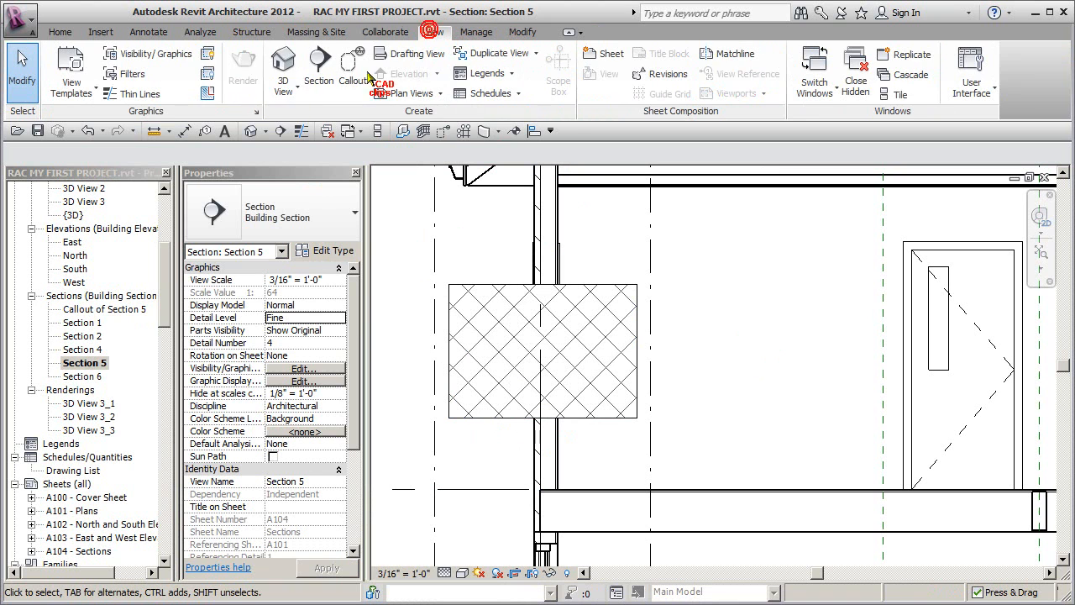
left_click(207, 54)
left_click(496, 290)
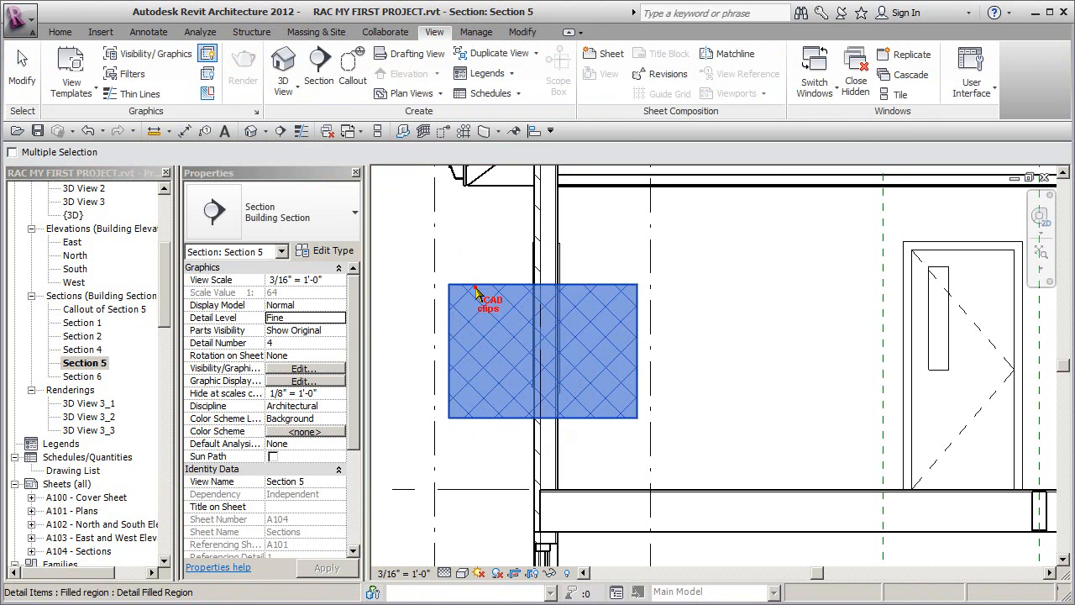
left_click(536, 255)
left_click(707, 258)
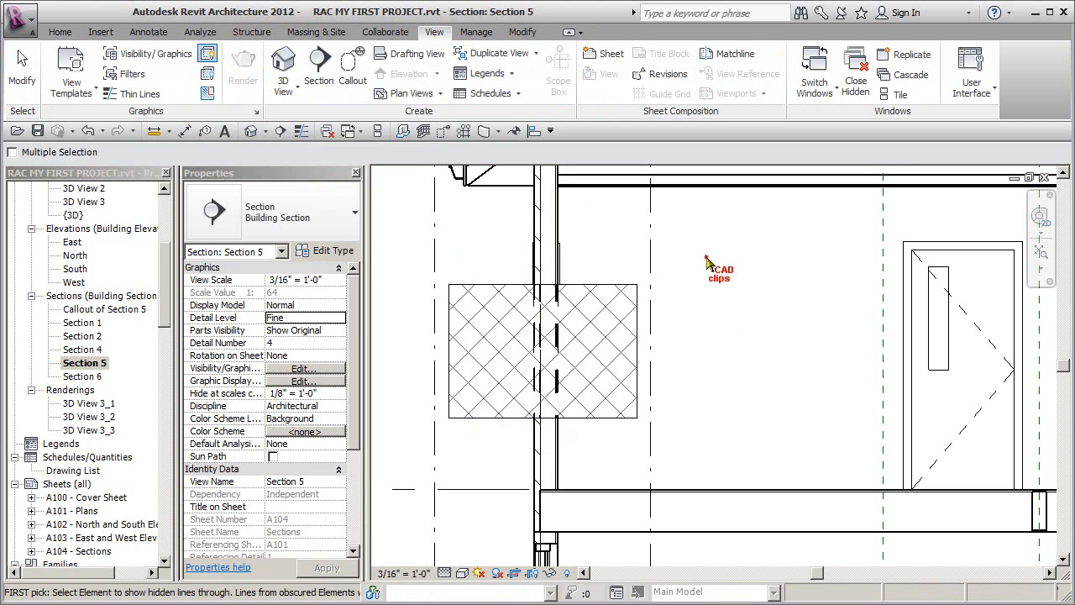
middle_click_drag(706, 258, 765, 255)
scroll(717, 294, "up", 2)
scroll(536, 364, "up", 4)
scroll(535, 365, "down", 5)
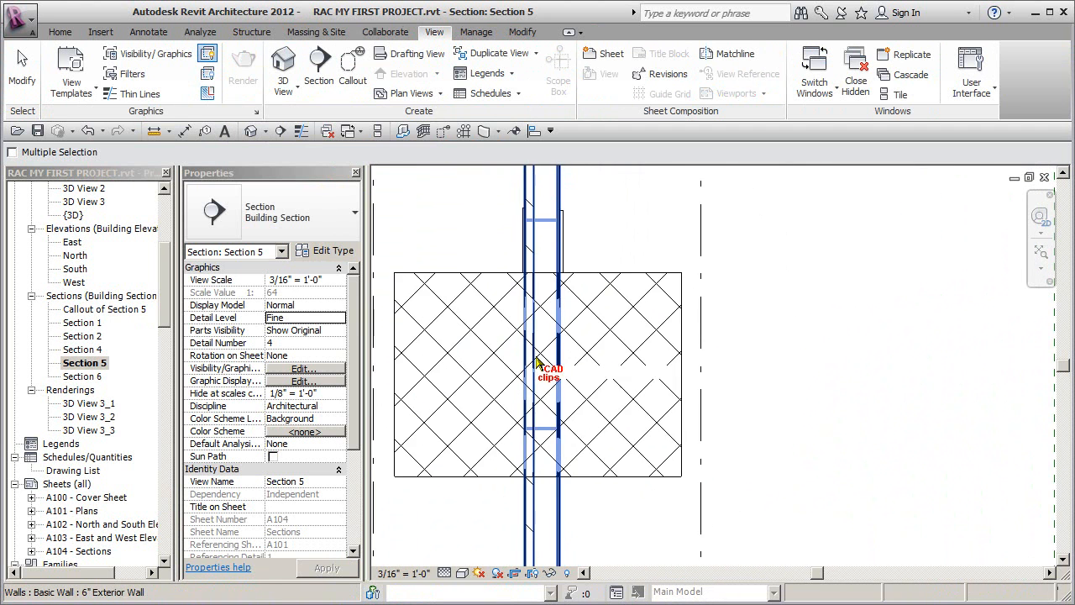
key("Escape")
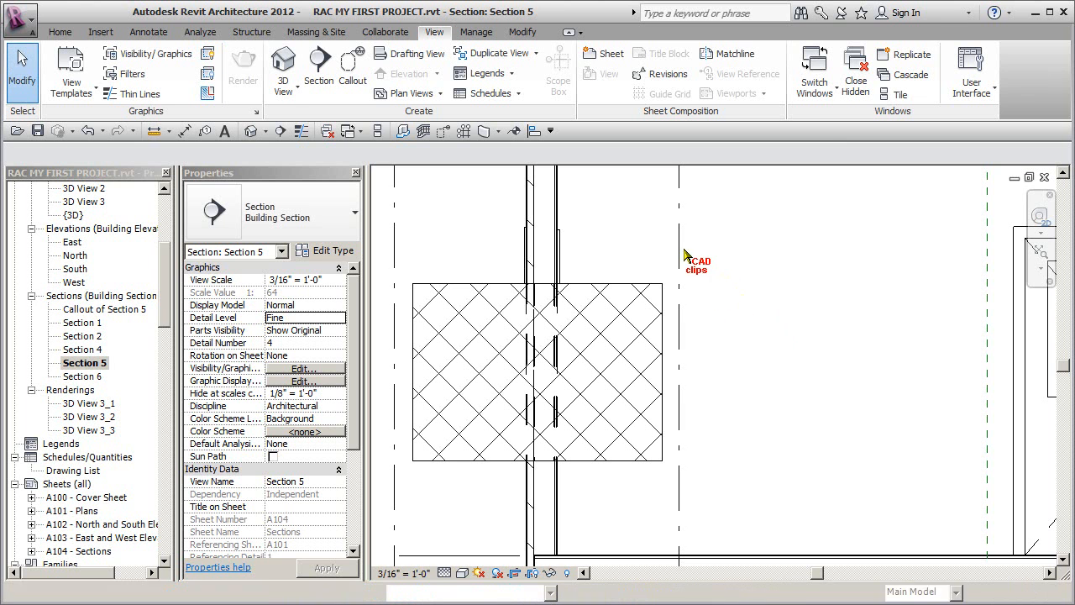
Review the Walls subcategories, including Common Edges and Hidden Lines, in the object styles and close them.
left_click(552, 225)
left_click(623, 227)
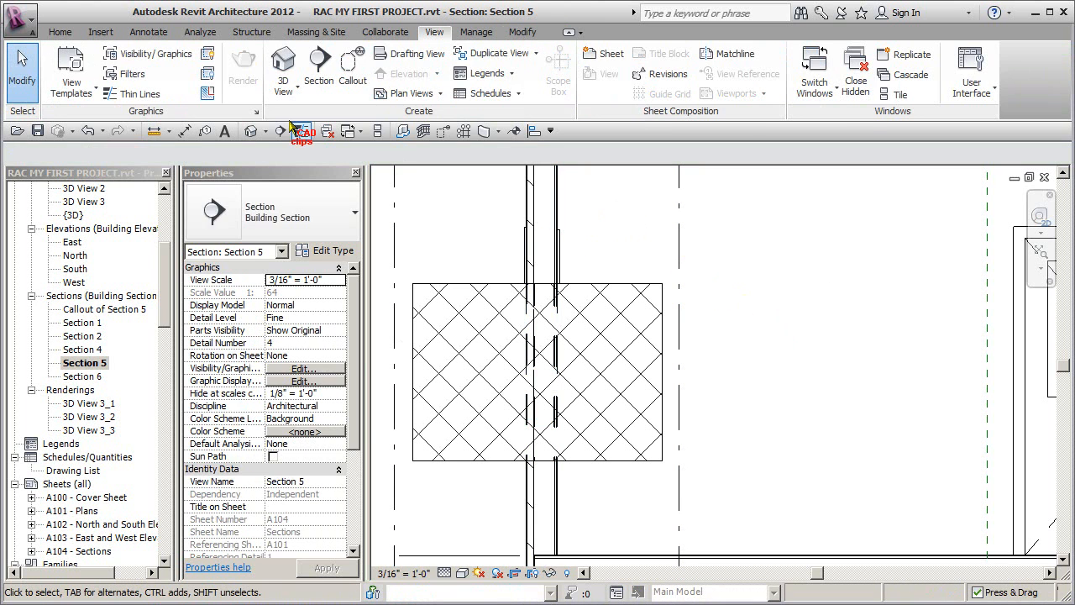
left_click(475, 32)
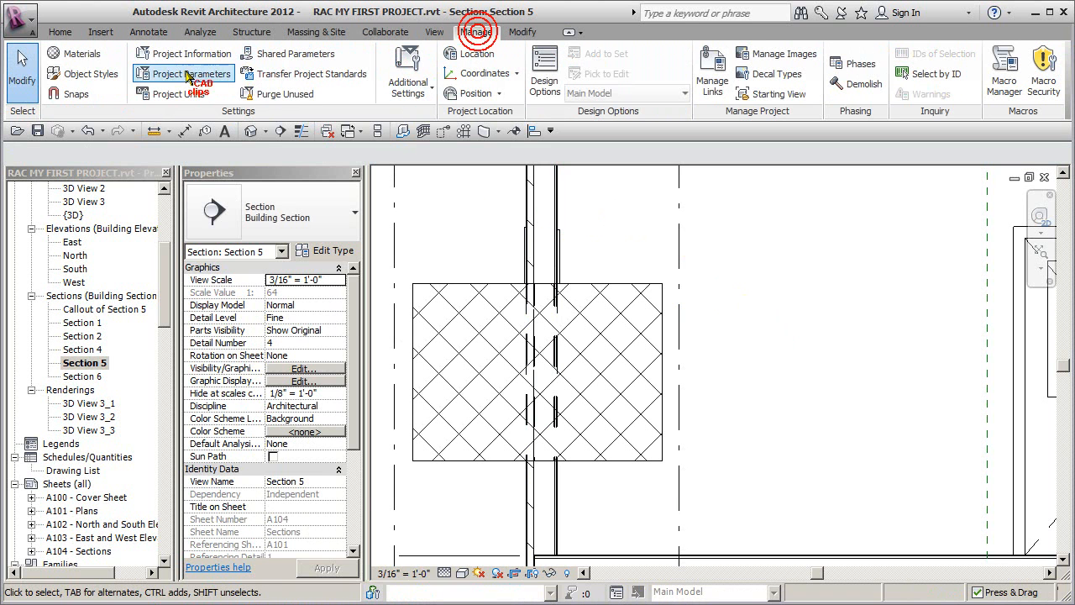
left_click(91, 74)
left_click_drag(654, 185, 664, 327)
left_click(71, 343)
left_click(49, 343)
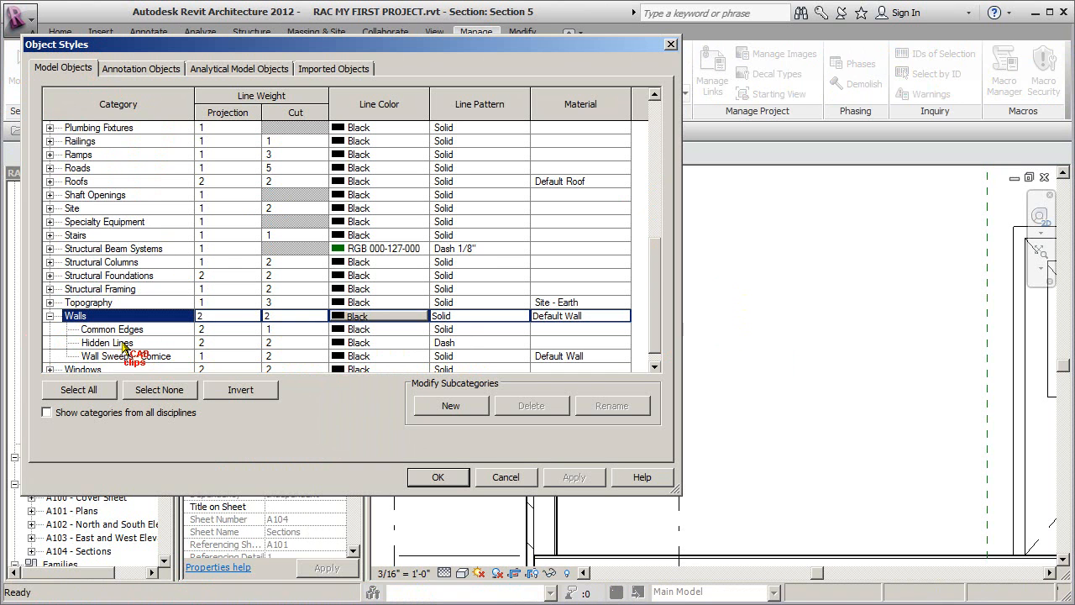
left_click(438, 476)
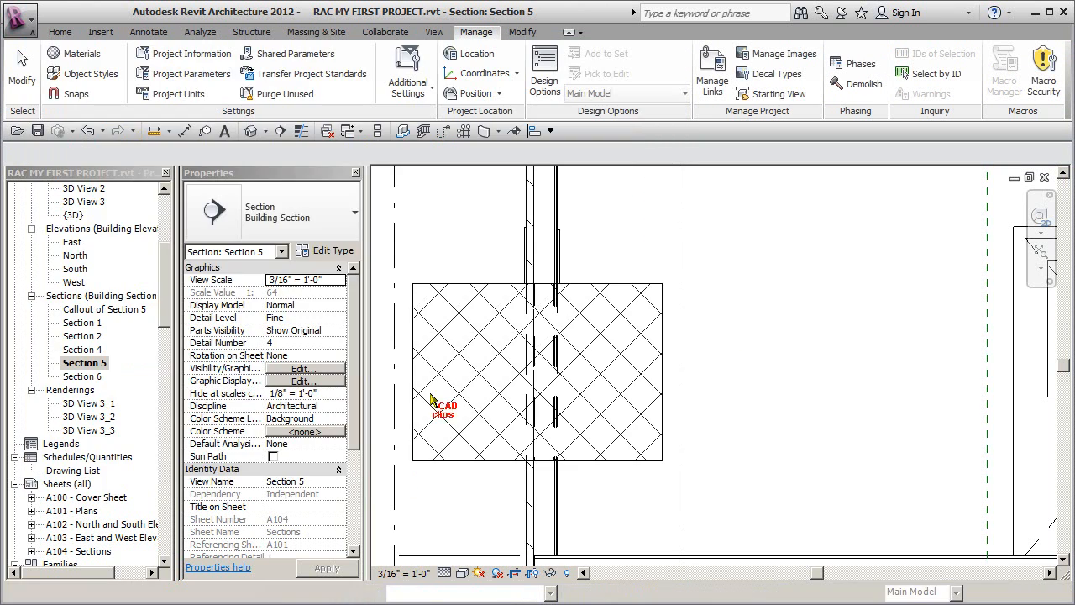
Delete the crosshatch filled region covering the exterior wall in the section.
left_click(434, 32)
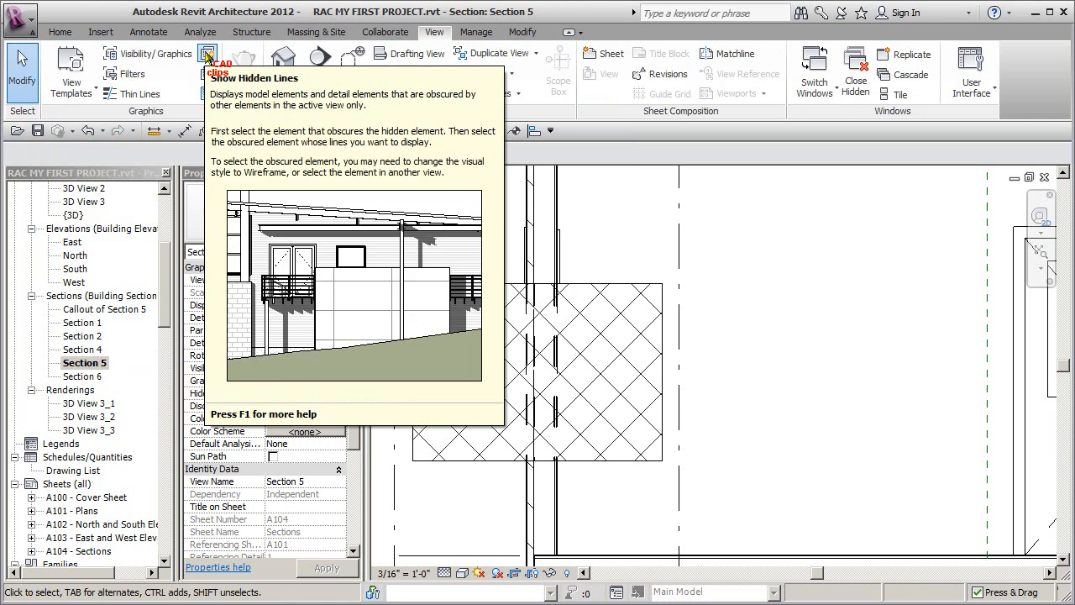
left_click(632, 284)
key("Delete")
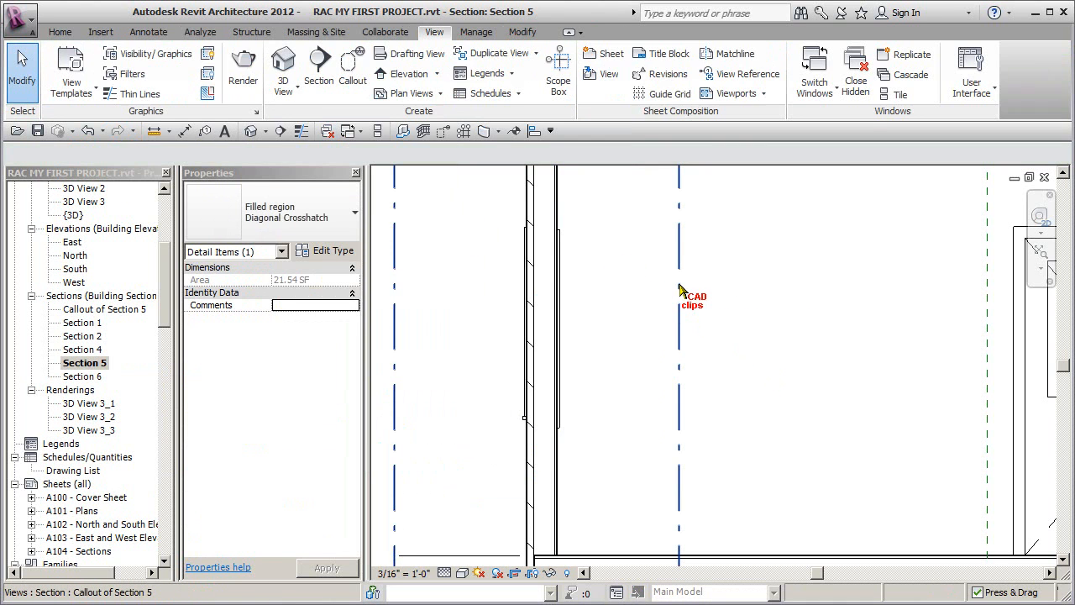
scroll(609, 338, "down", 2)
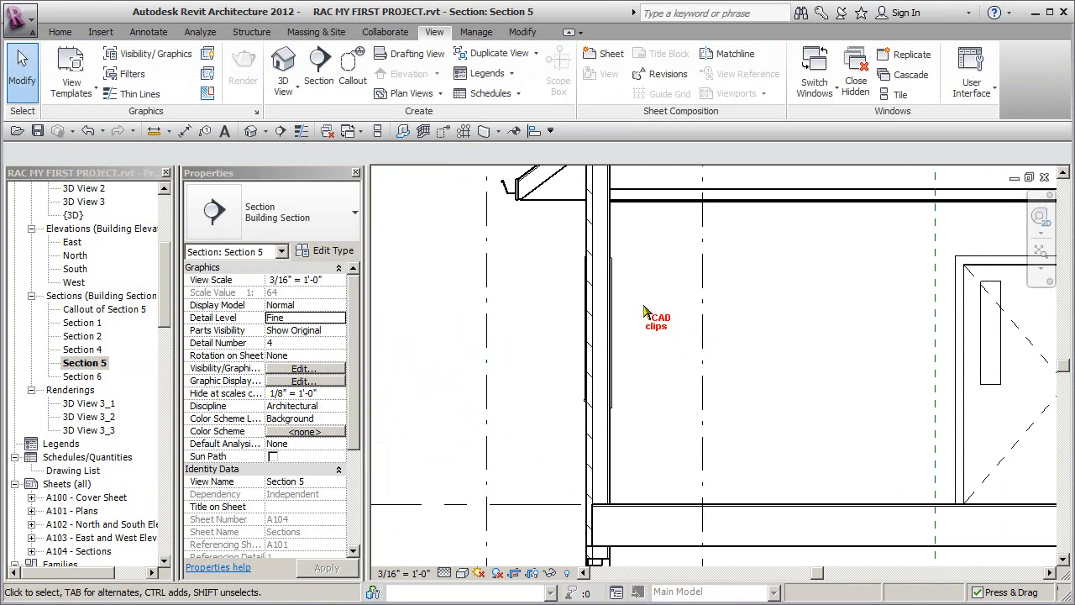
left_click(607, 235)
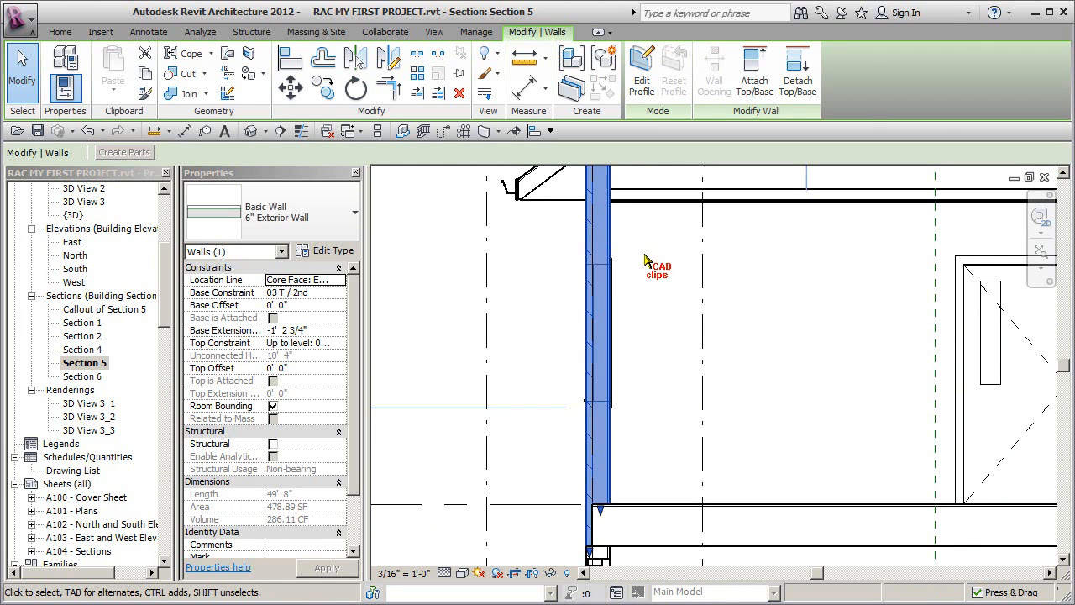
left_click(645, 264)
middle_click_drag(647, 323, 625, 392)
scroll(639, 388, "down", 2)
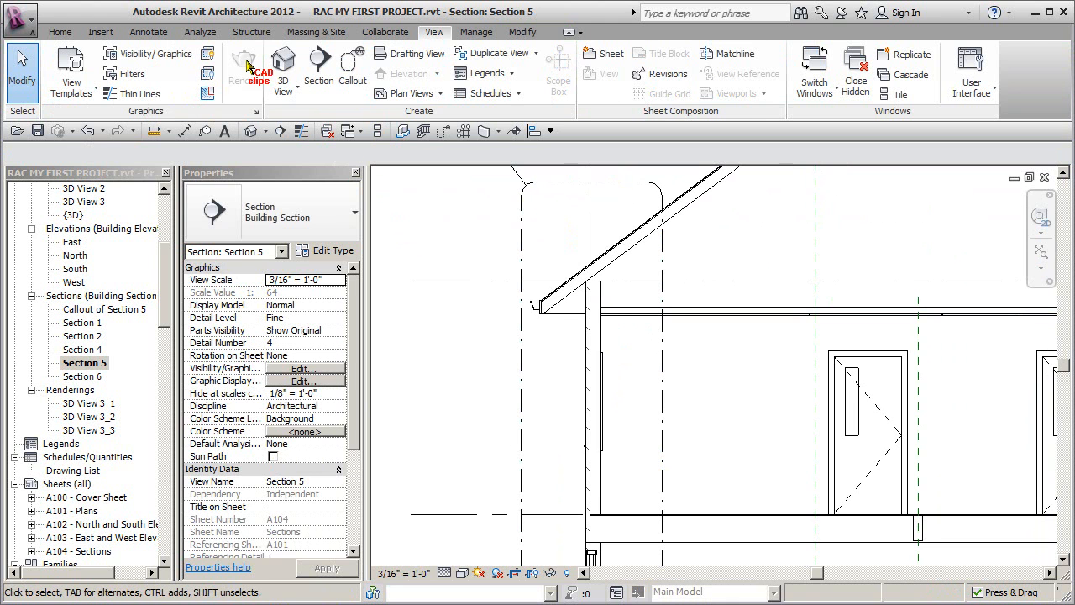
Review the projection and cut line weights of the model categories in the object styles, then close without changes.
left_click(475, 32)
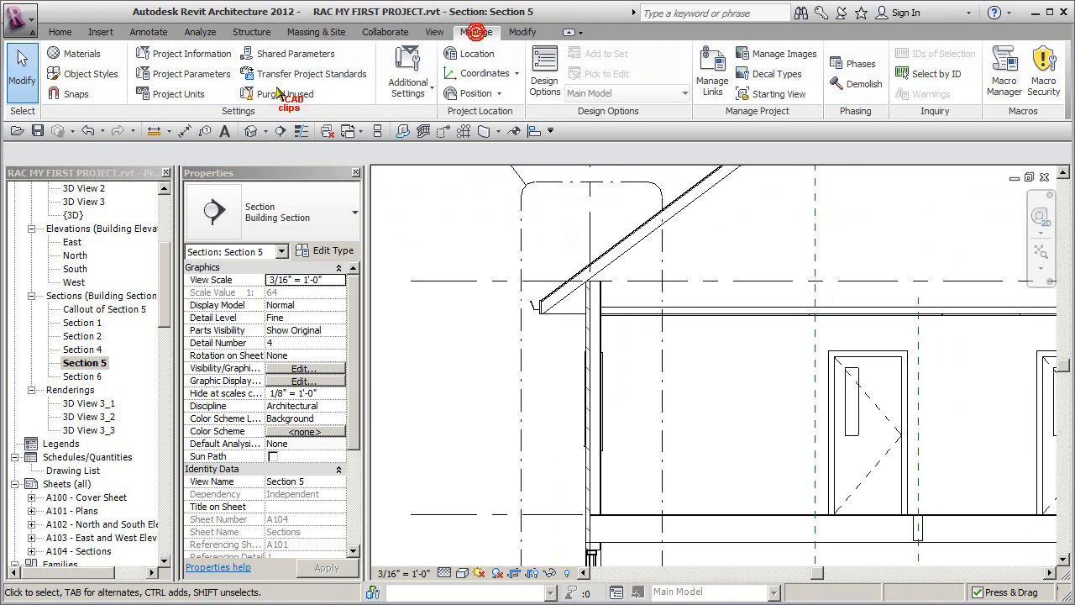
left_click(89, 74)
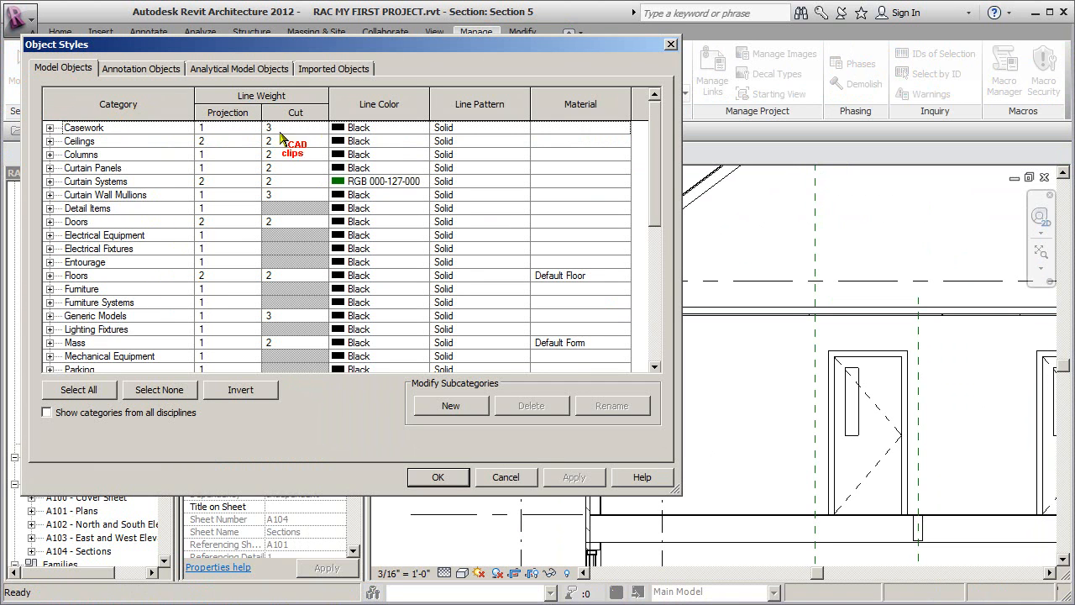
left_click(505, 476)
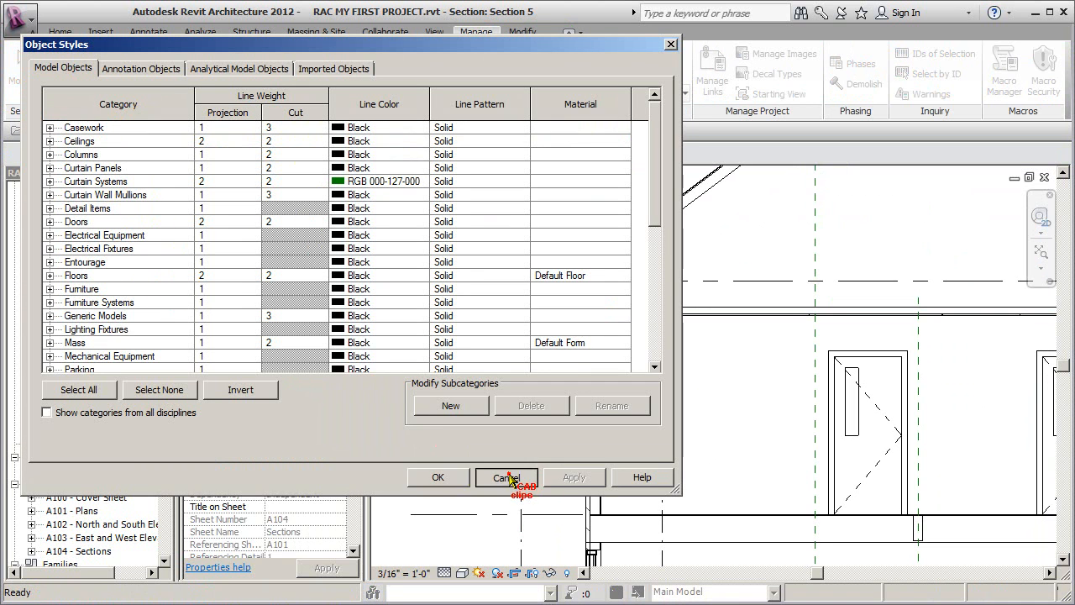
Examine the Model Line Weights table for the different view scales, then close it without changes.
left_click(424, 92)
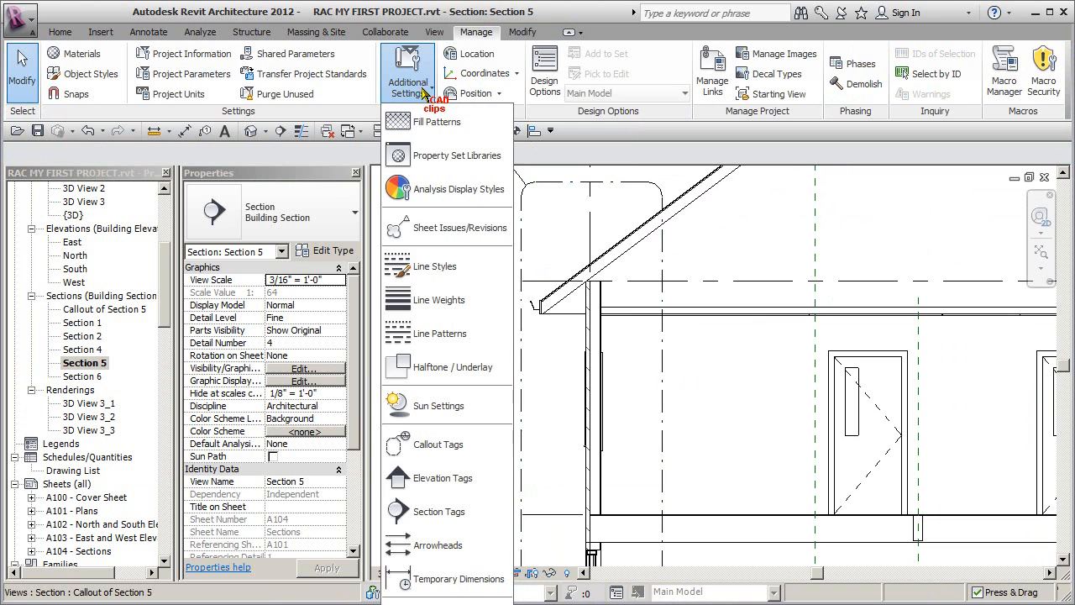
left_click(445, 304)
left_click(69, 146)
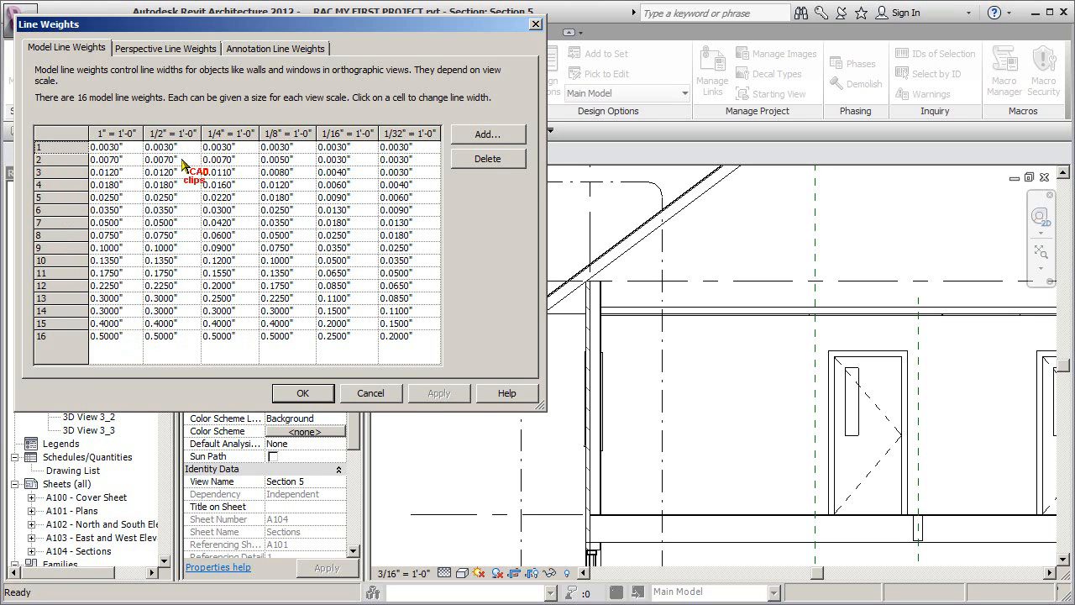
left_click(369, 394)
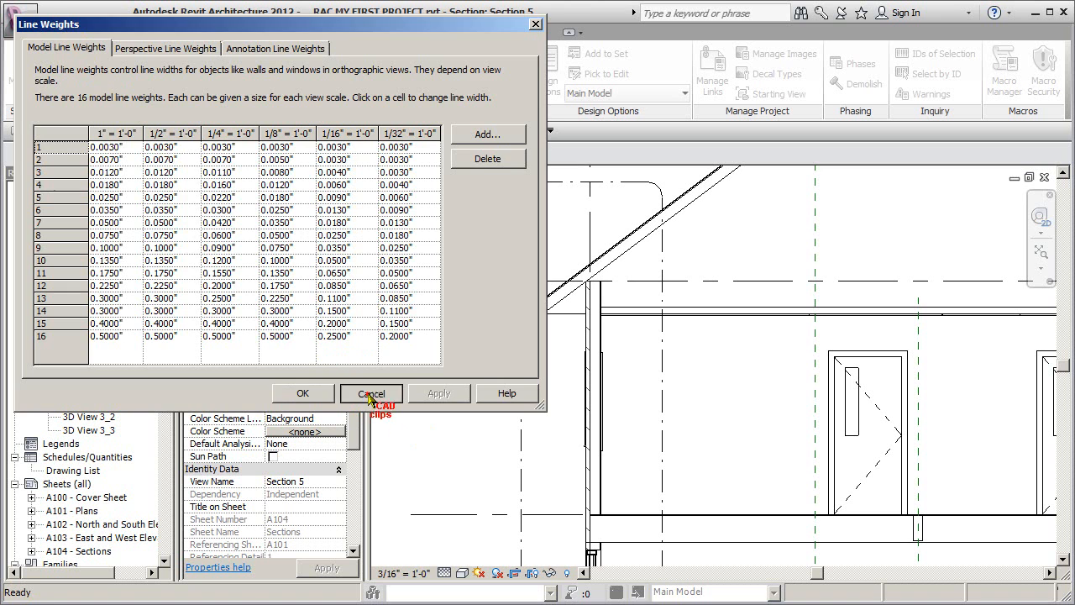